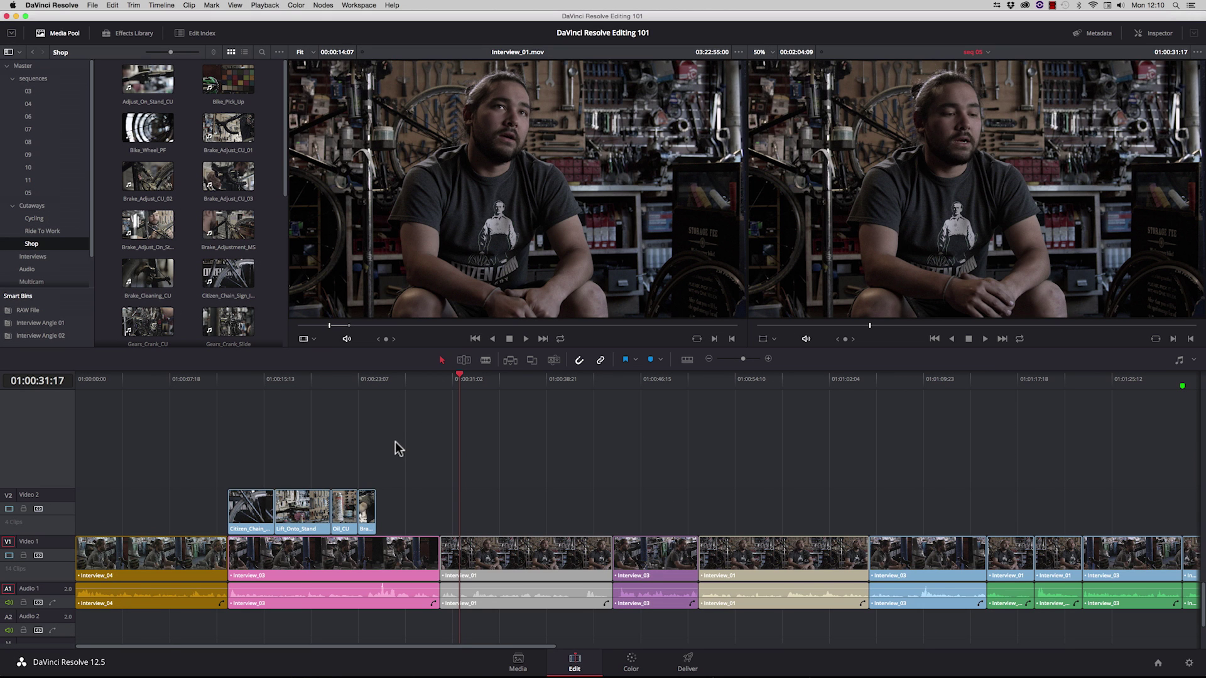
Step: Play back the cut from about 01:00:24, then switch from Selection to Trim Edit mode
click(375, 379)
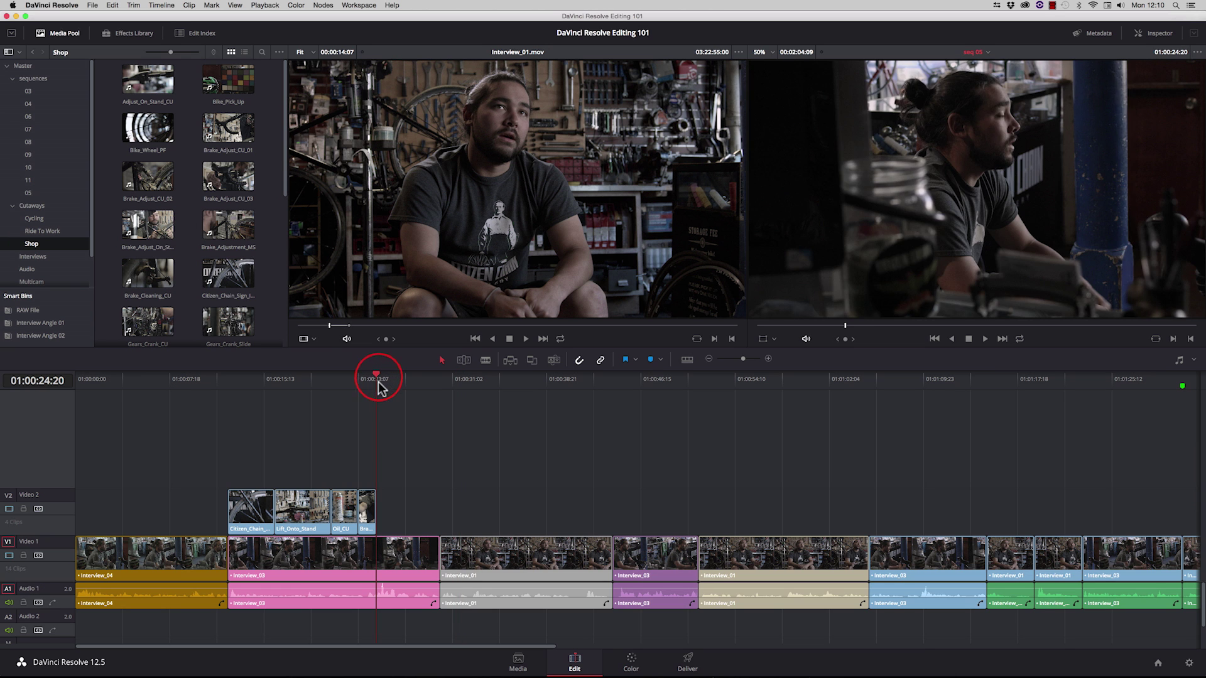
key(space)
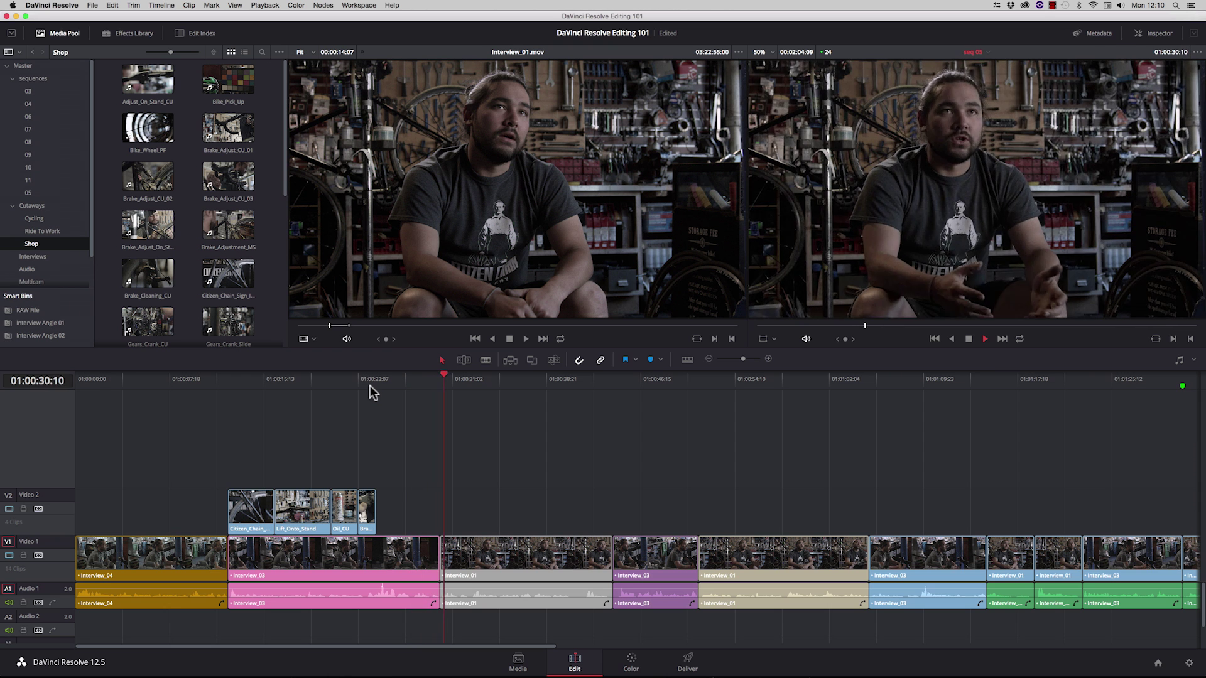
key(space)
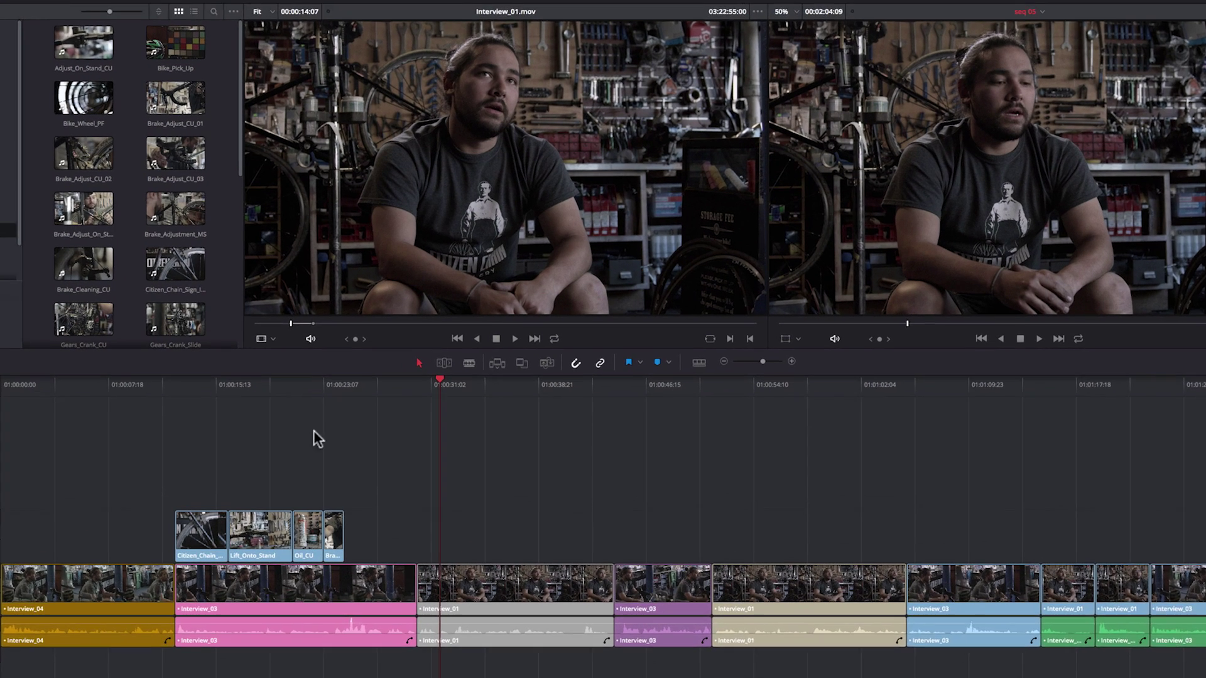
key(a)
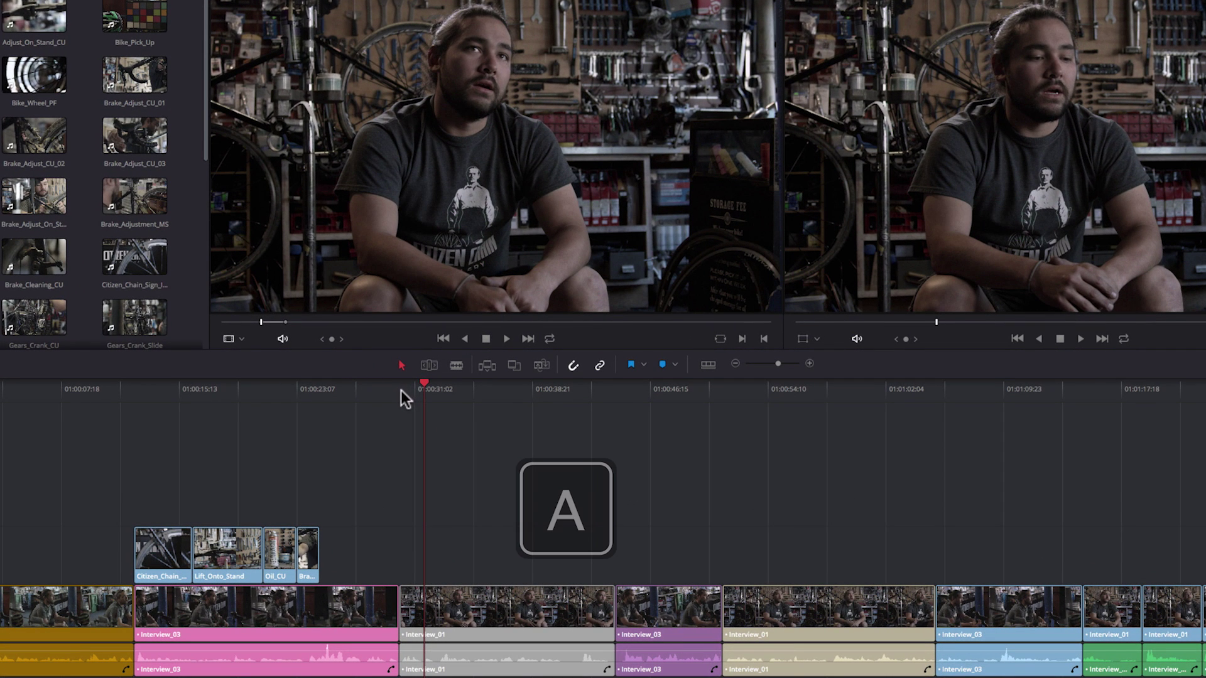
key(t)
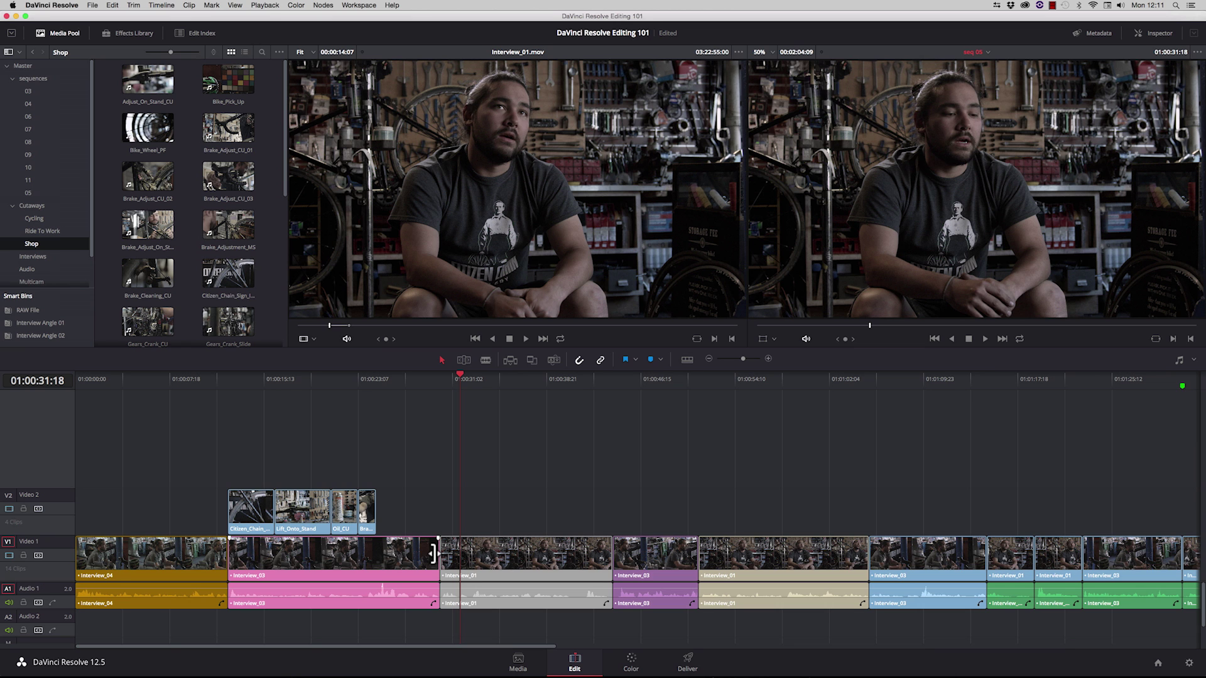
Step: Trim about one second off Interview_03's end with snapping turned off, reviewing from 01:00:25
drag(432, 553, 421, 552)
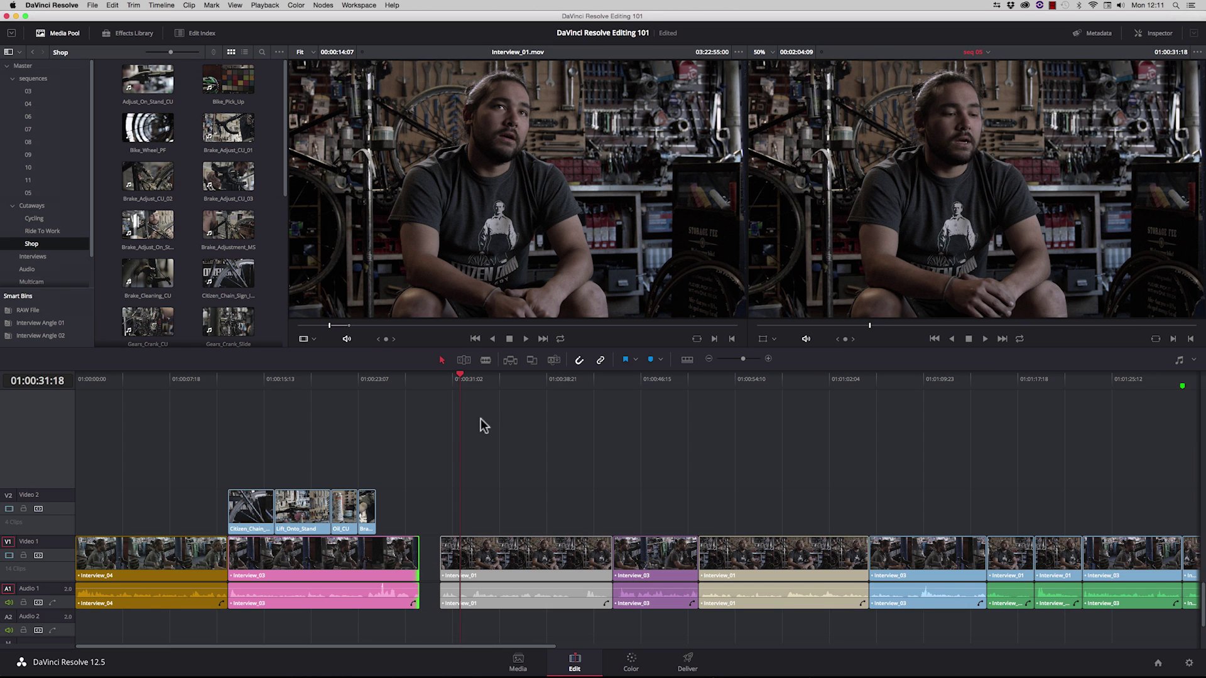
mouse_move(420, 552)
mouse_down()
mouse_move(376, 552)
mouse_move(416, 552)
mouse_up()
click(578, 362)
click(414, 554)
drag(414, 553, 428, 553)
click(384, 376)
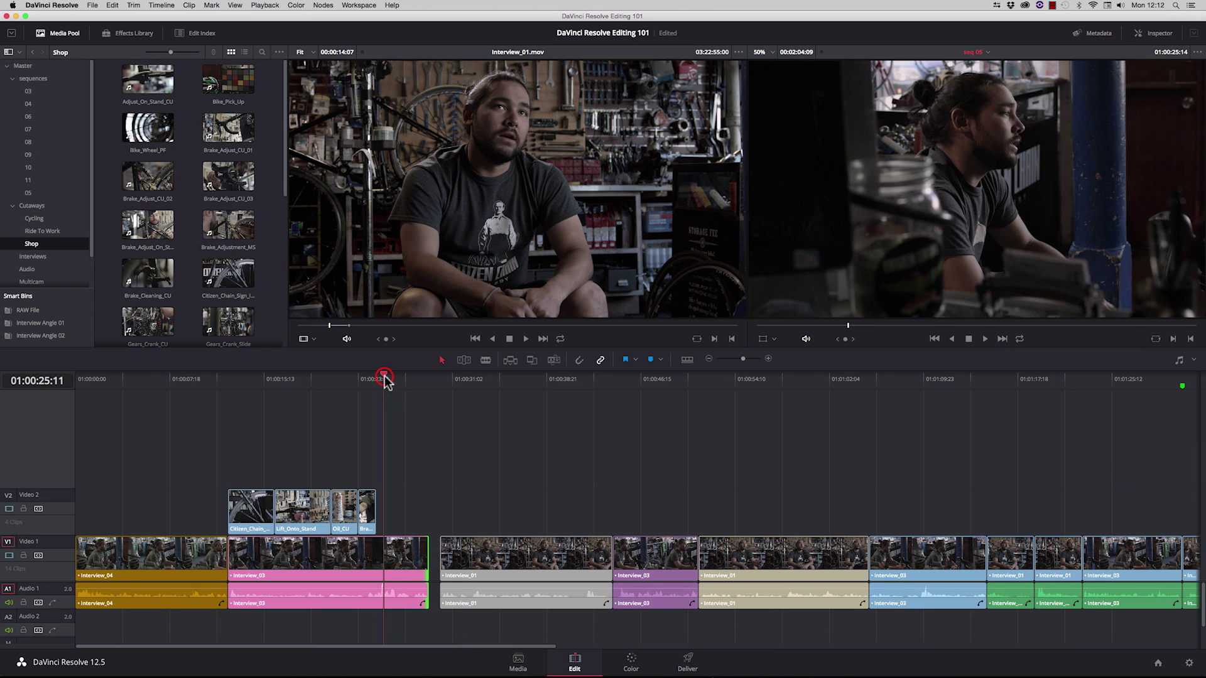
key(space)
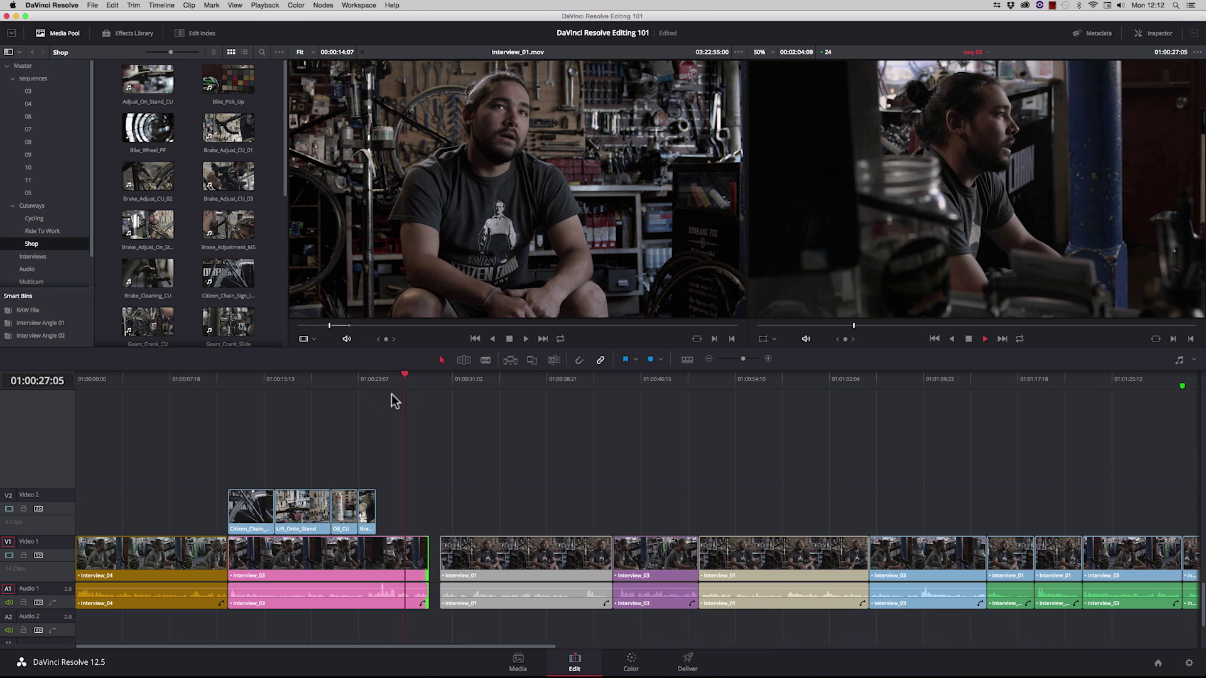
key(space)
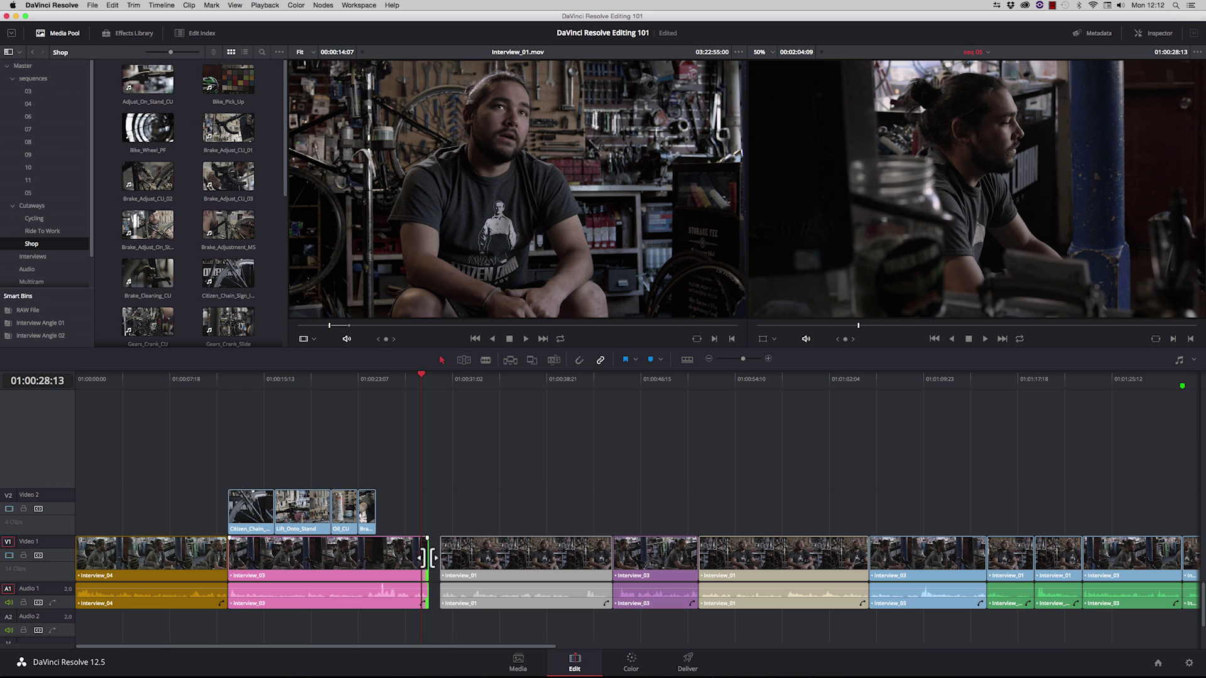
drag(427, 553, 412, 556)
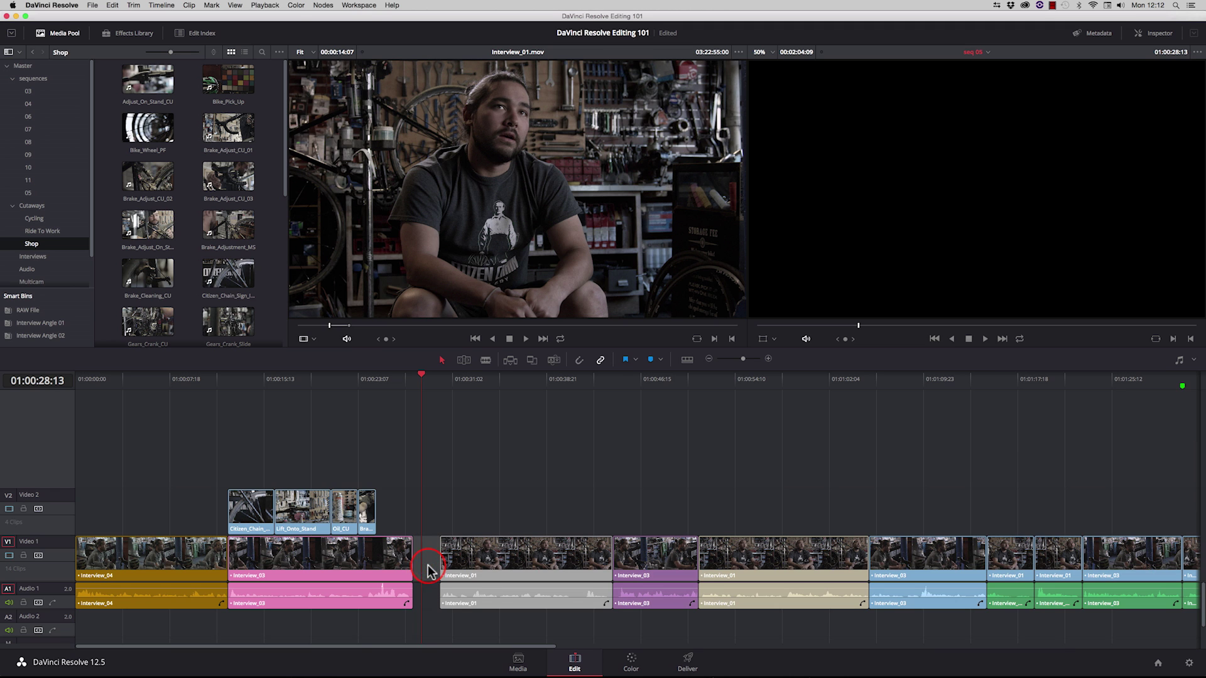
Step: Ripple-delete the gap before Interview_01 and play back the tightened edit
click(430, 569)
key(BackSpace)
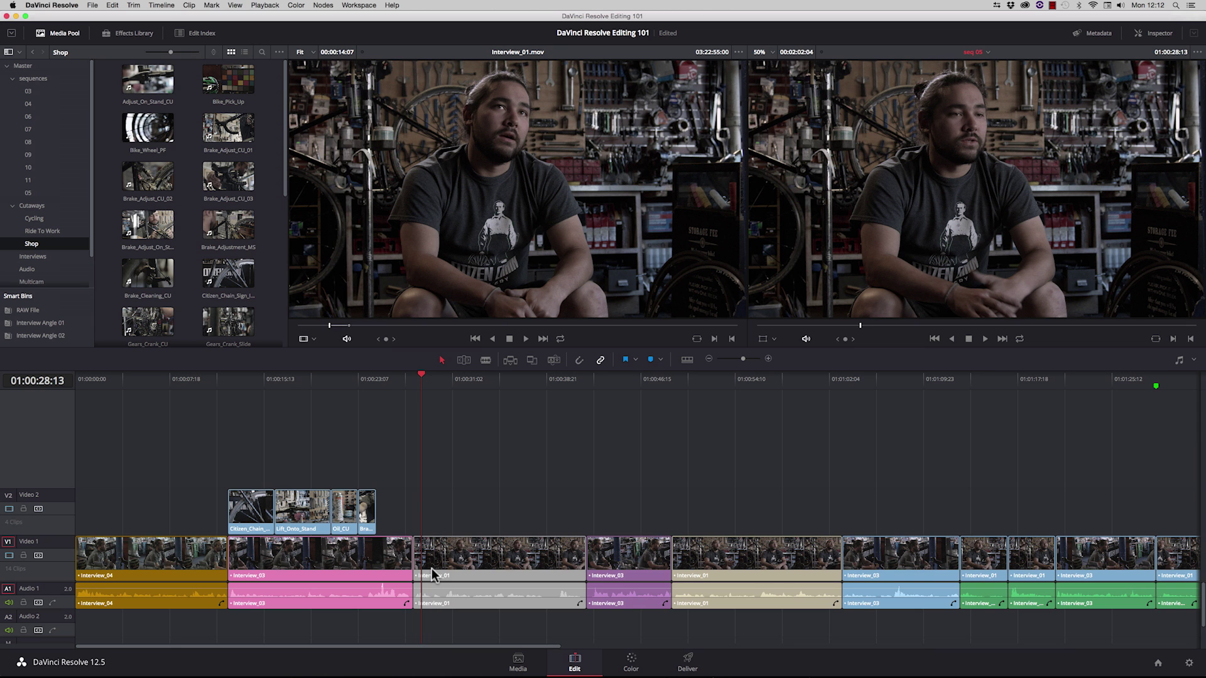
click(379, 377)
key(space)
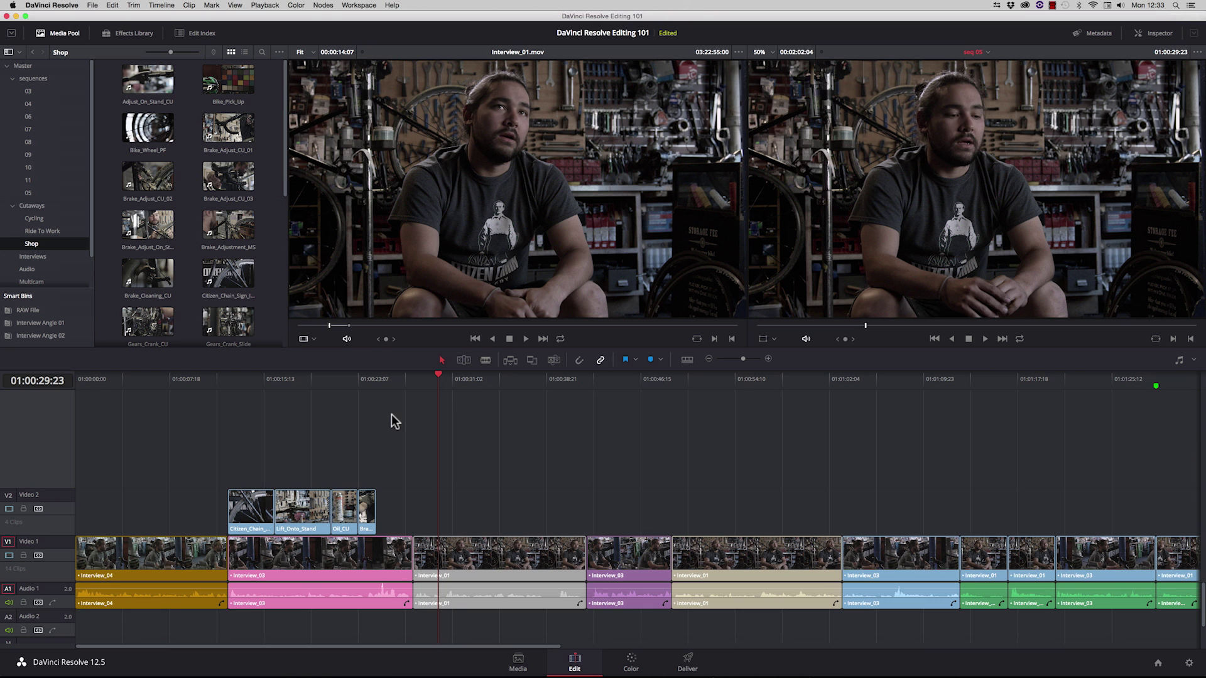
Step: Match Interview_04 into the source viewer at 01:00:09:14, showing its full clip audio waveform
click(198, 378)
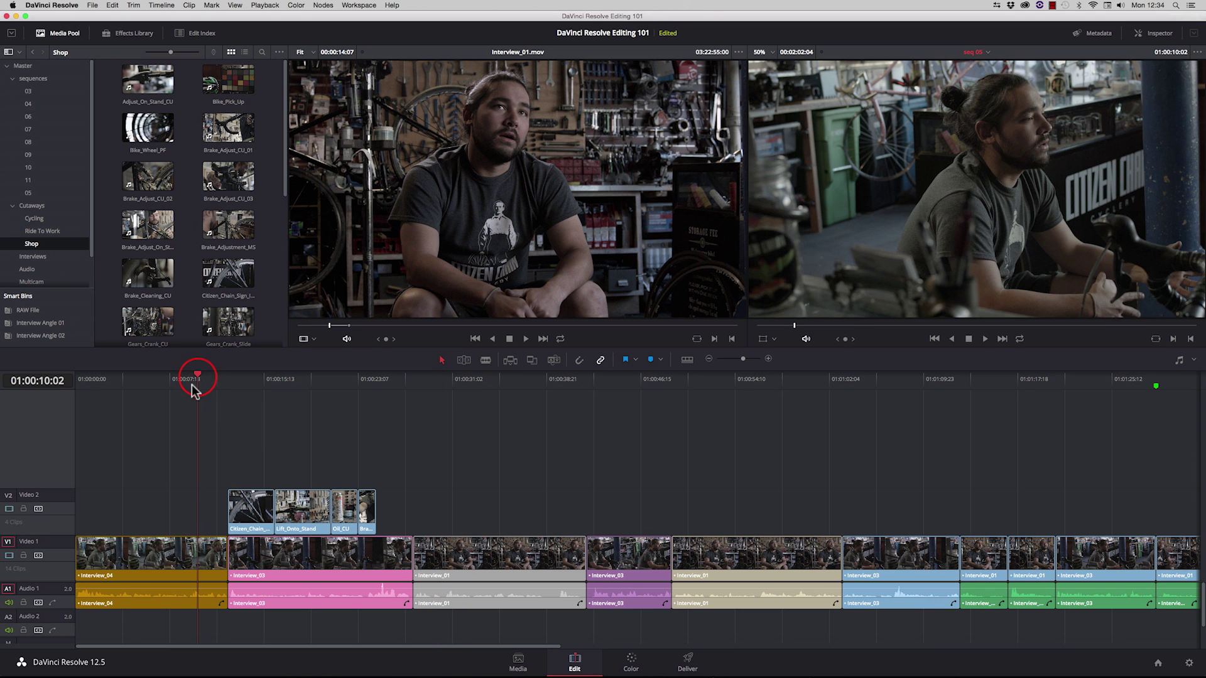
key(space)
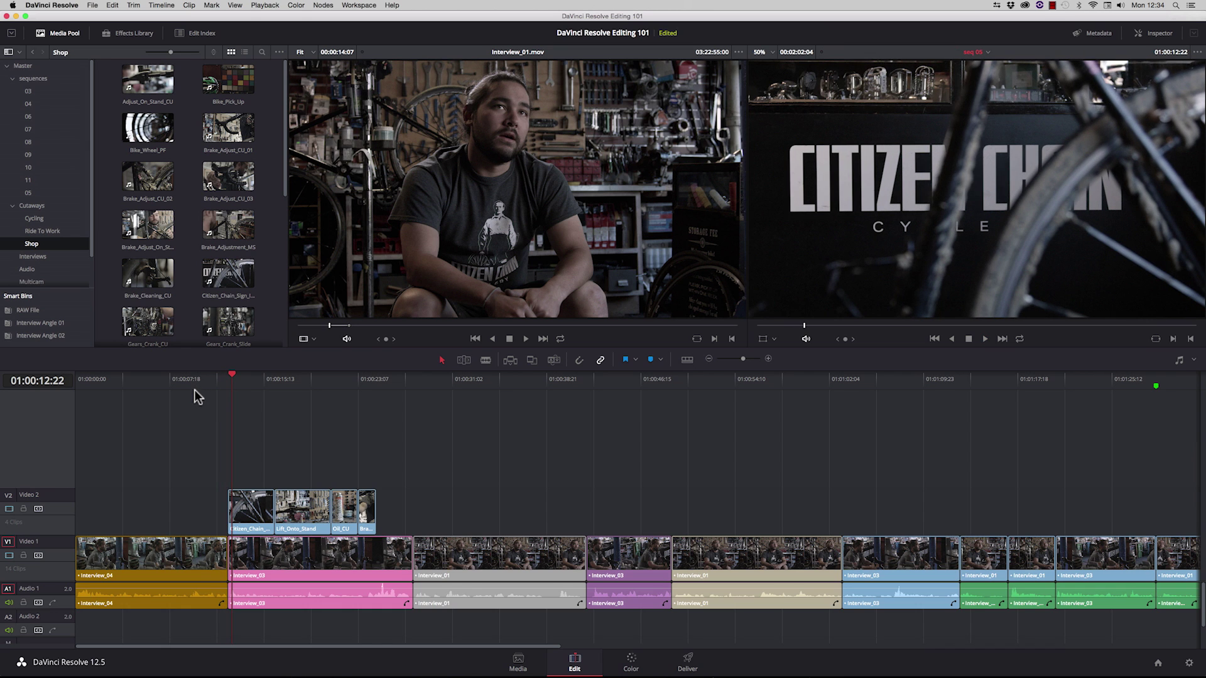
click(192, 381)
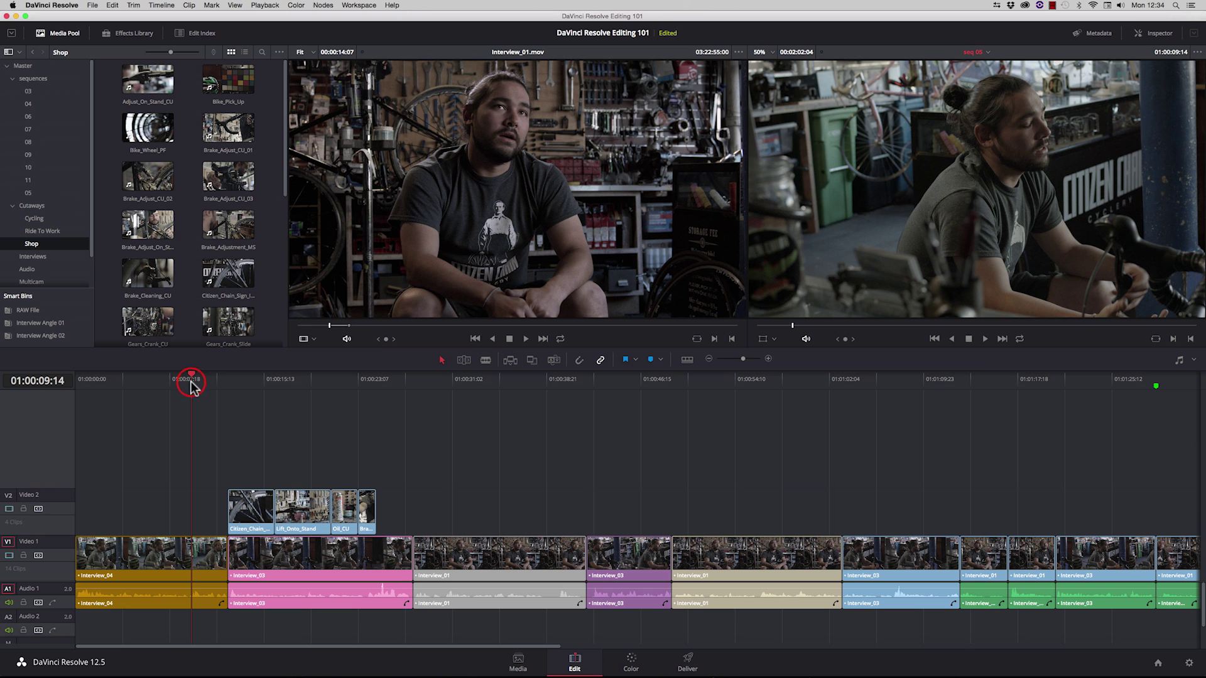
click(169, 559)
double_click(168, 559)
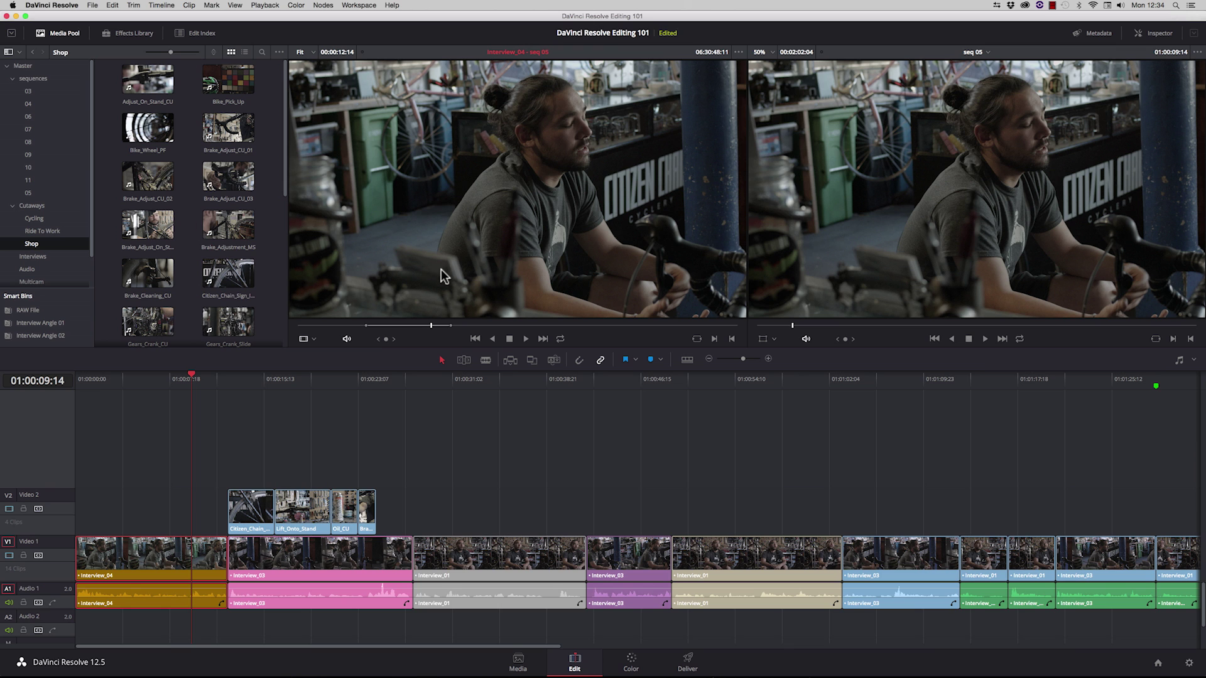
click(738, 53)
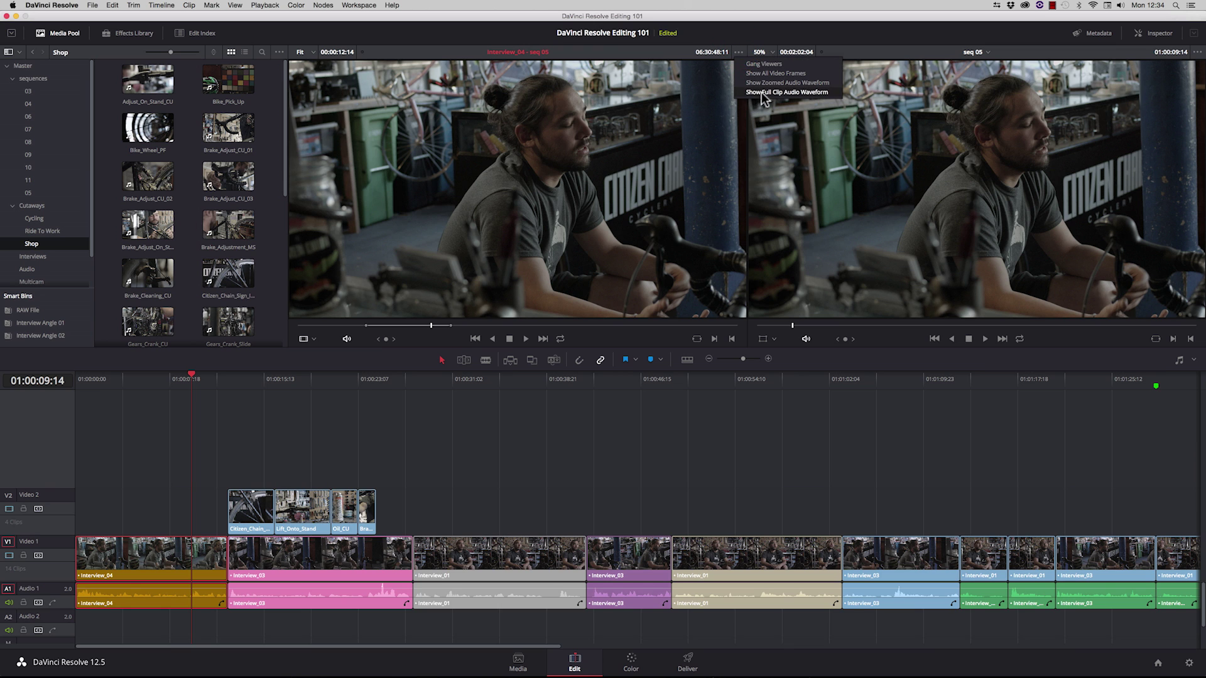
click(761, 92)
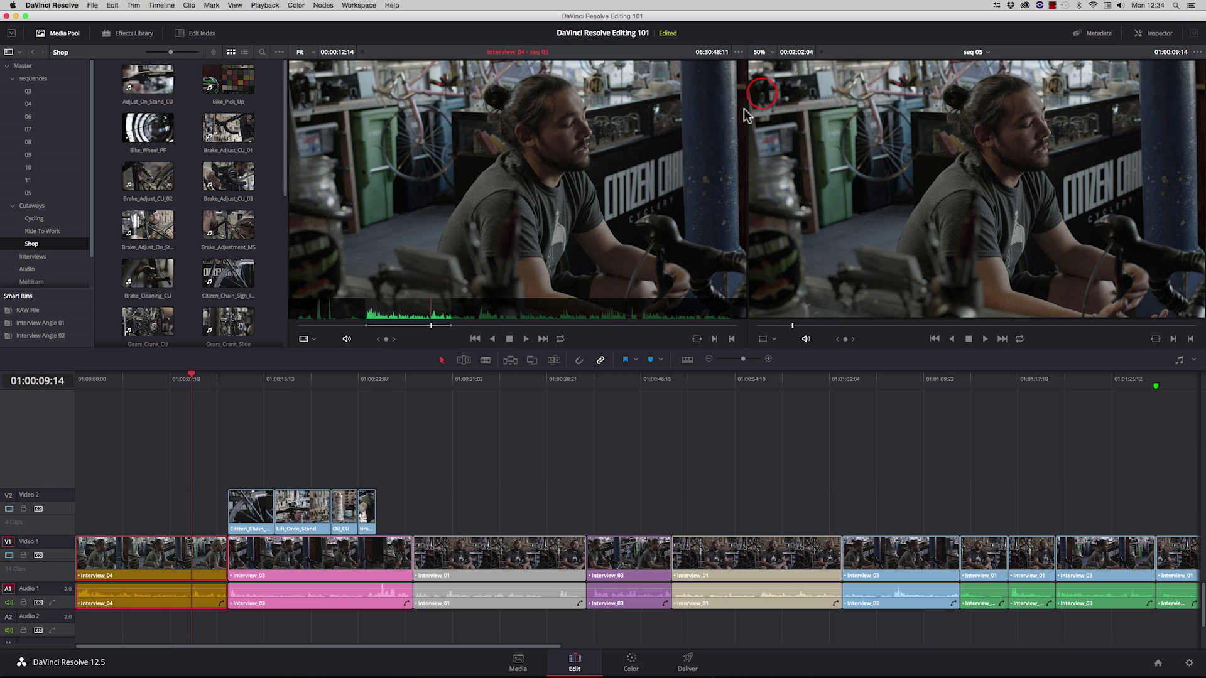
Step: Set a new, earlier out point on Interview_04 and ripple-delete the gap after it
click(427, 326)
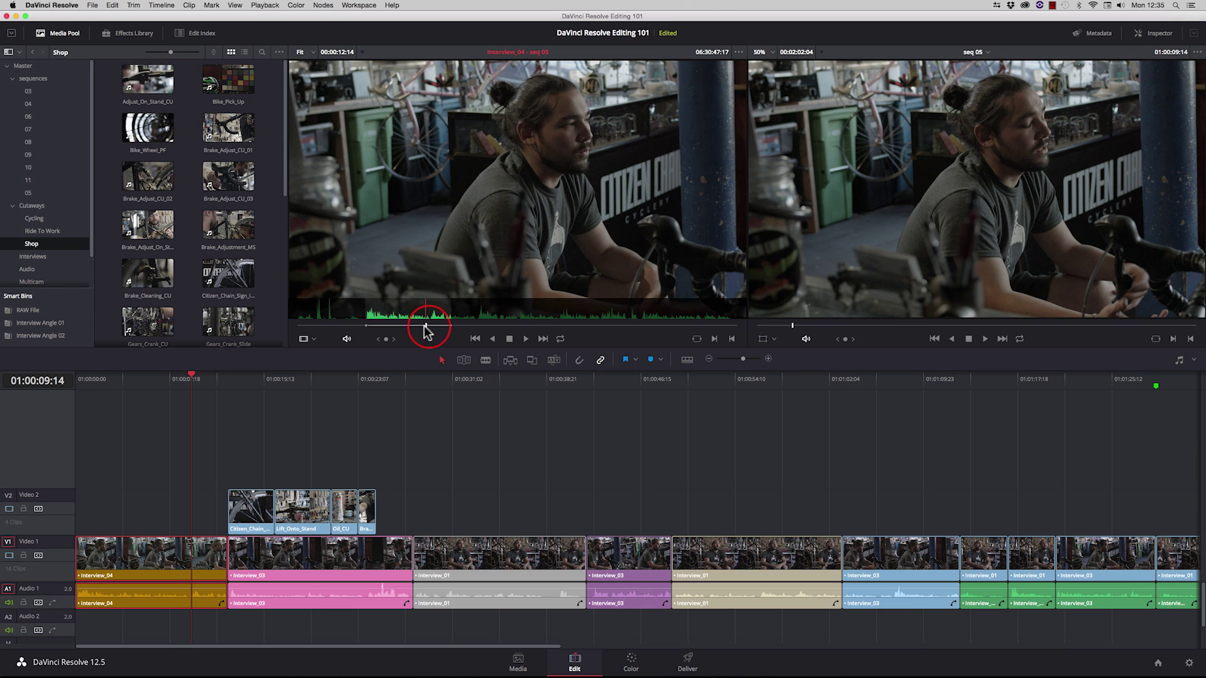
key(space)
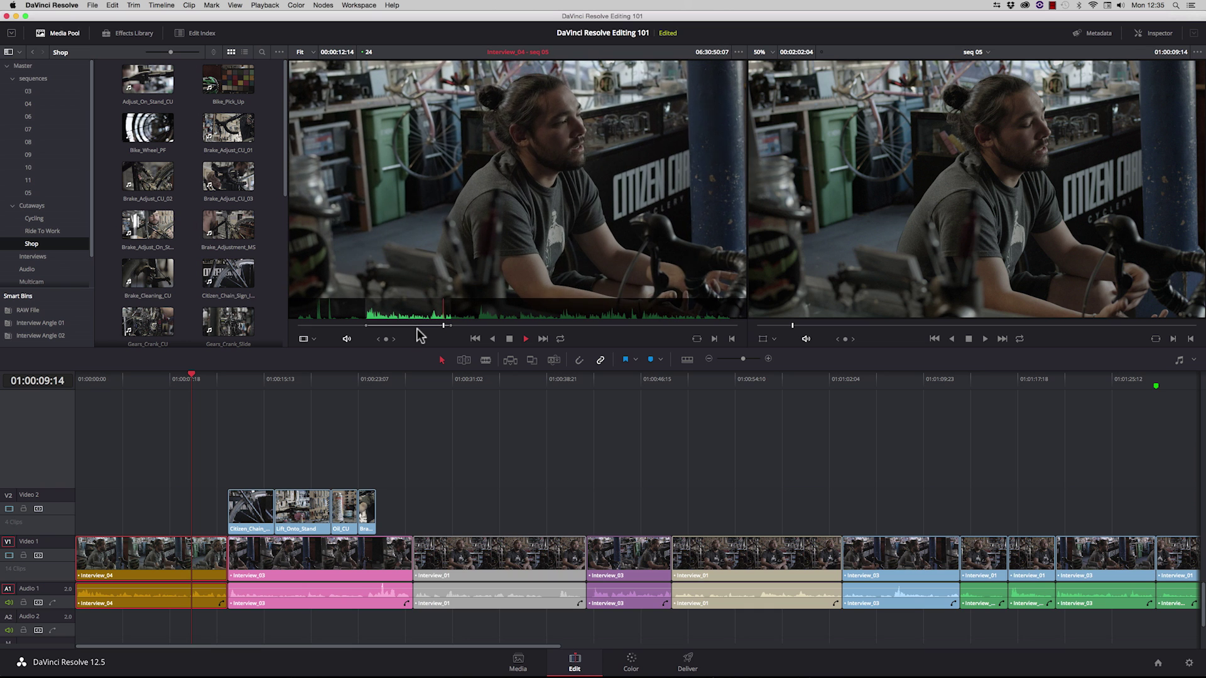
key(space)
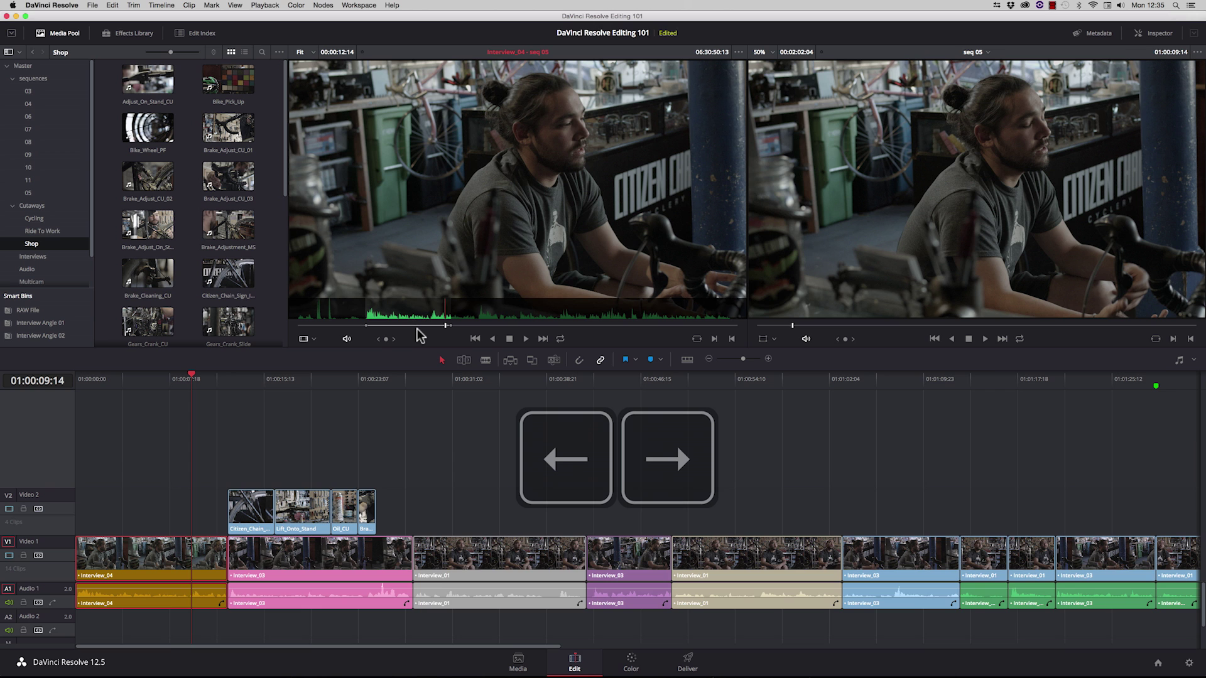
key(Left)
key(Left)
key(Left)
key(Left)
key(Left)
key(Left)
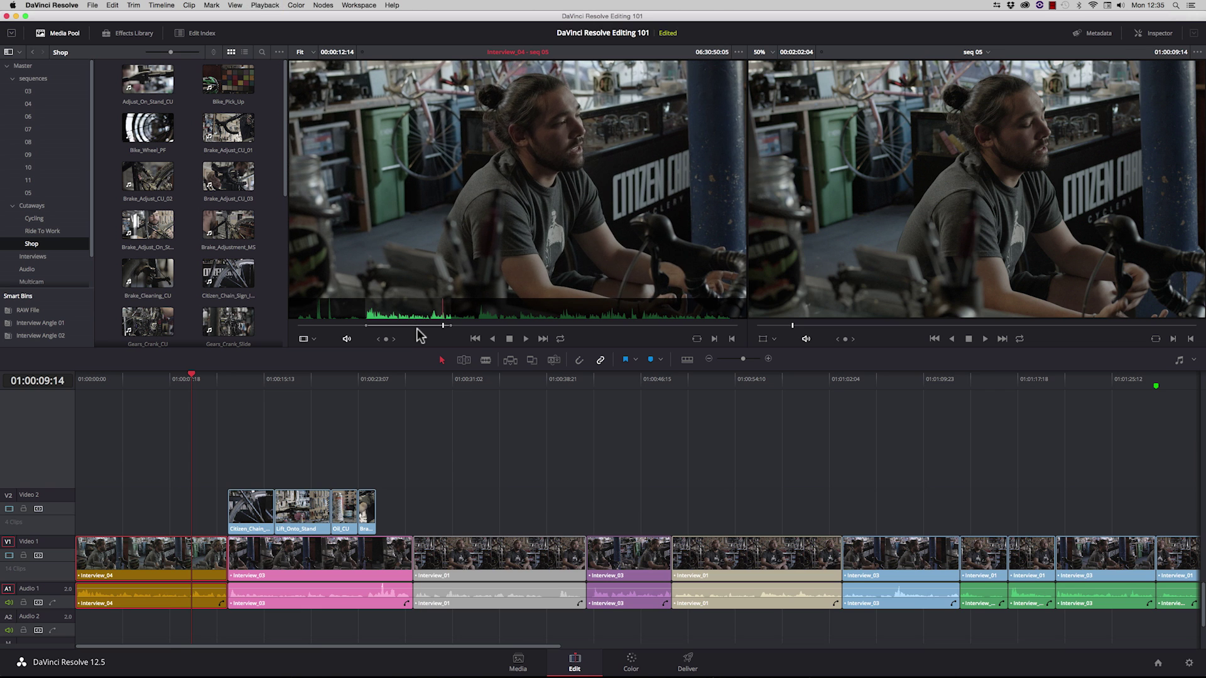
key(Right)
key(Right)
key(Right)
key(Right)
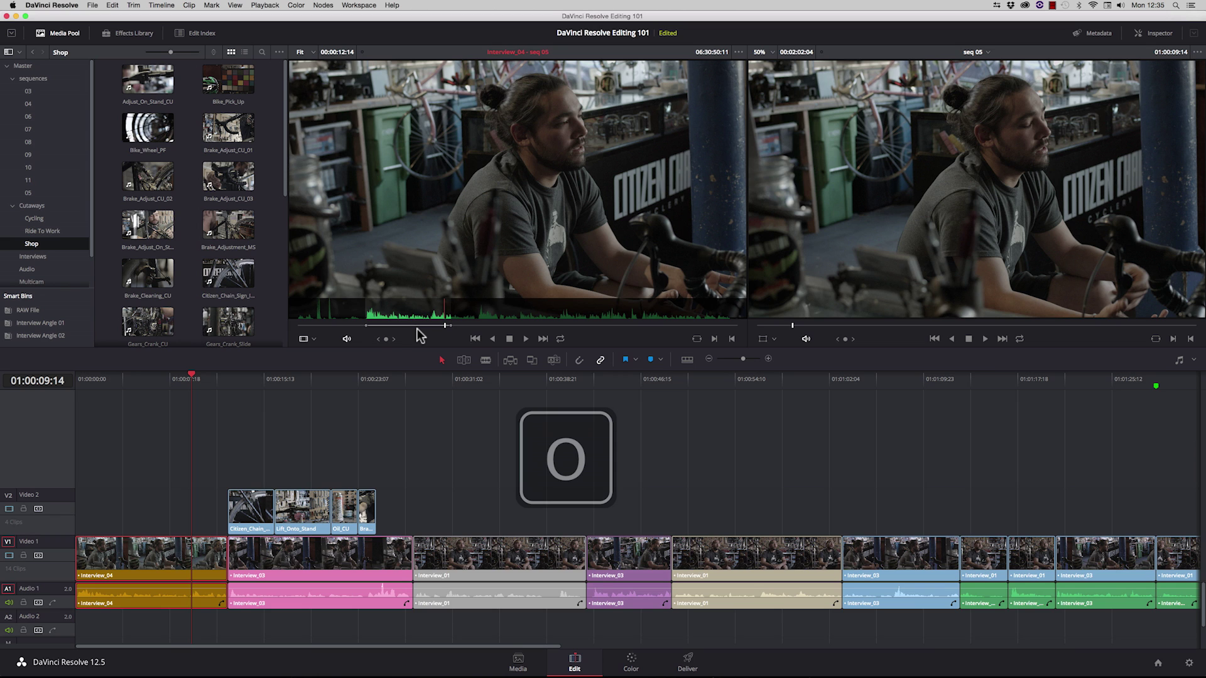
key(o)
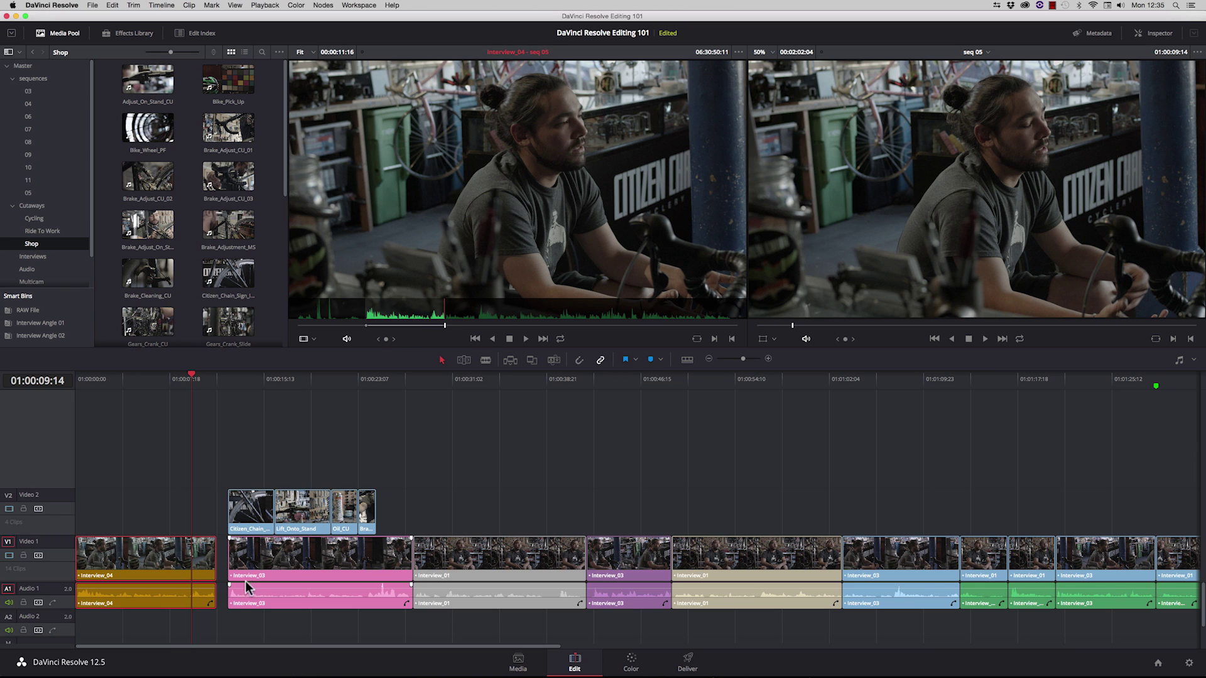
click(221, 571)
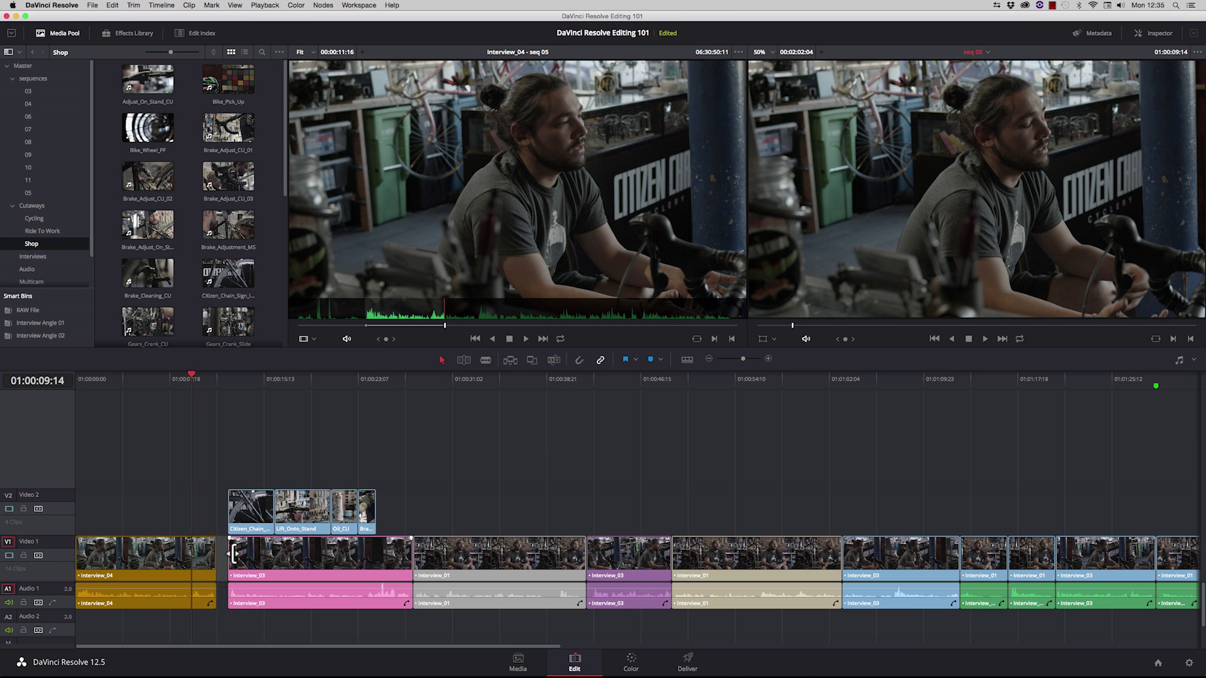
key(BackSpace)
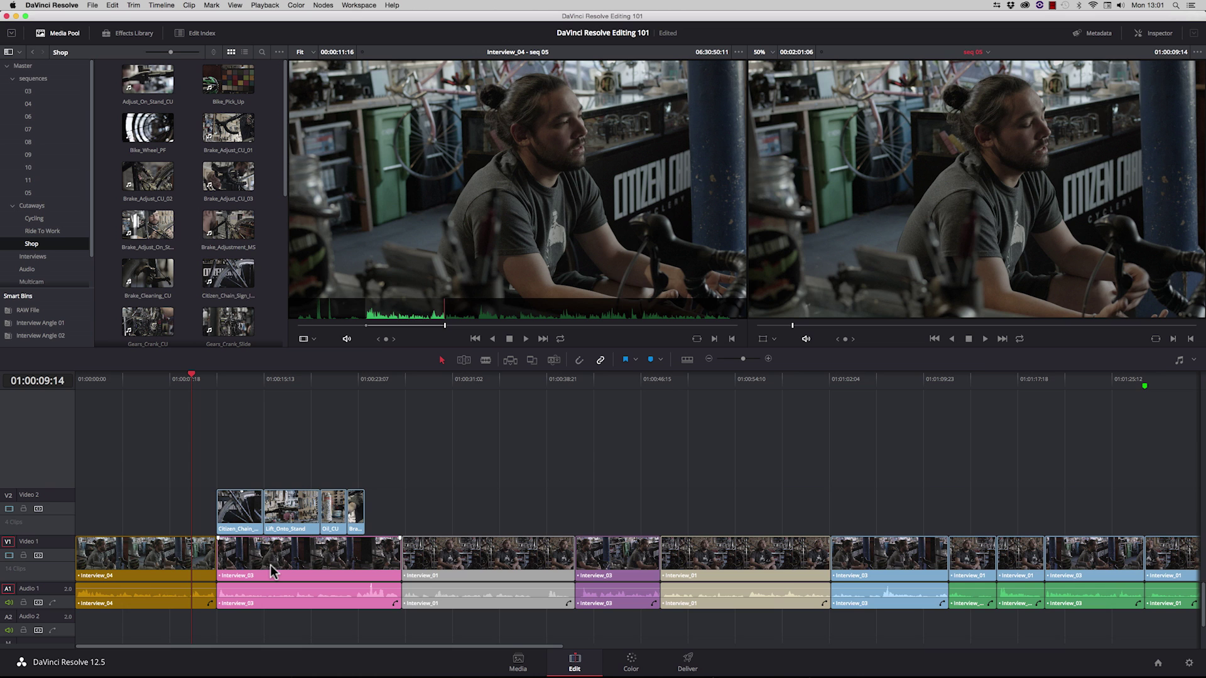
Step: In Trim Edit mode, select the next cut after 01:00:46:05, between Interview_03 and Interview_01
key(t)
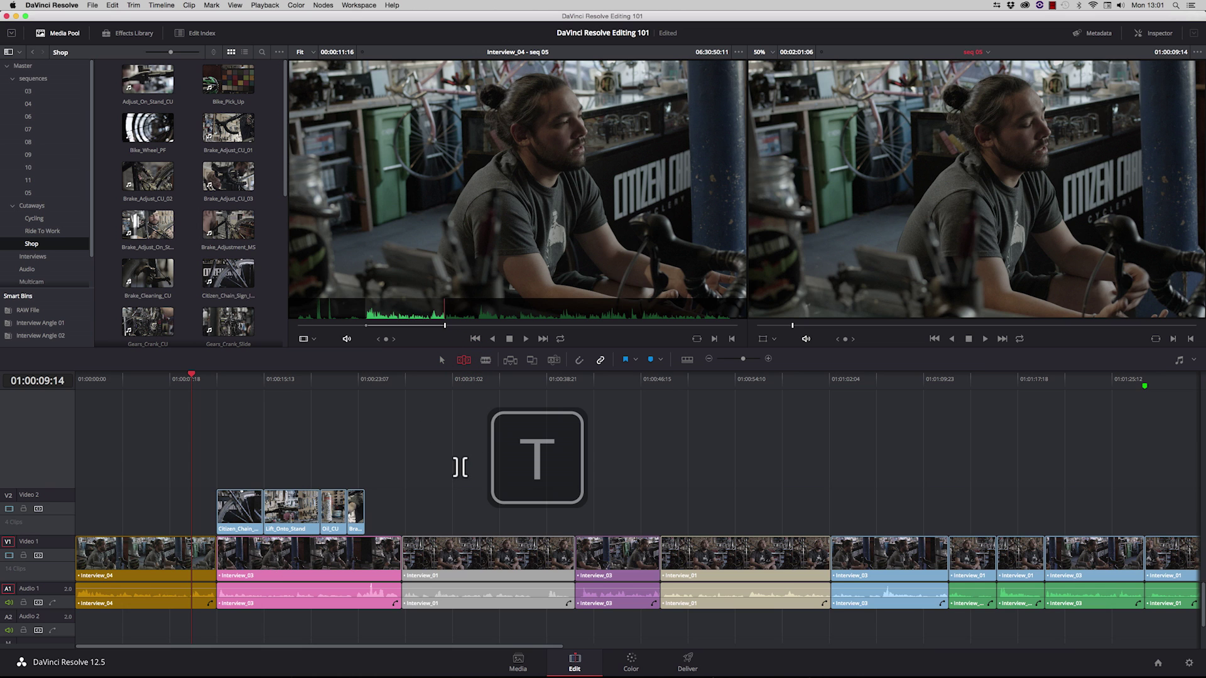
click(636, 379)
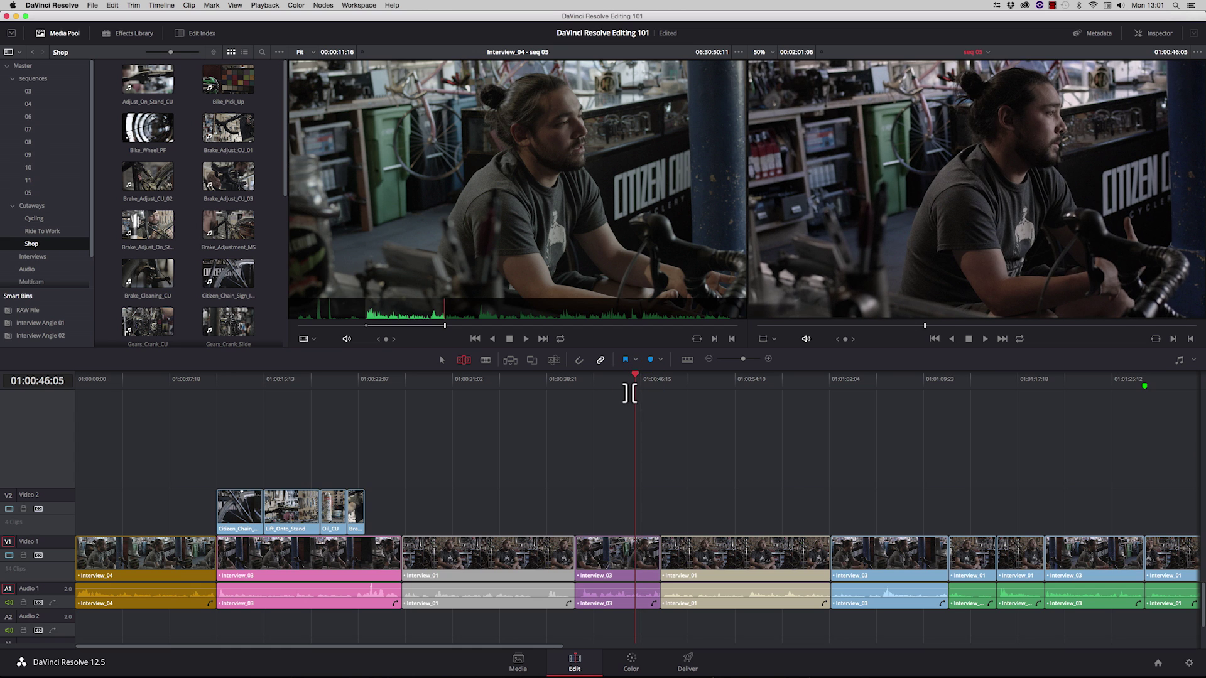
key(Down)
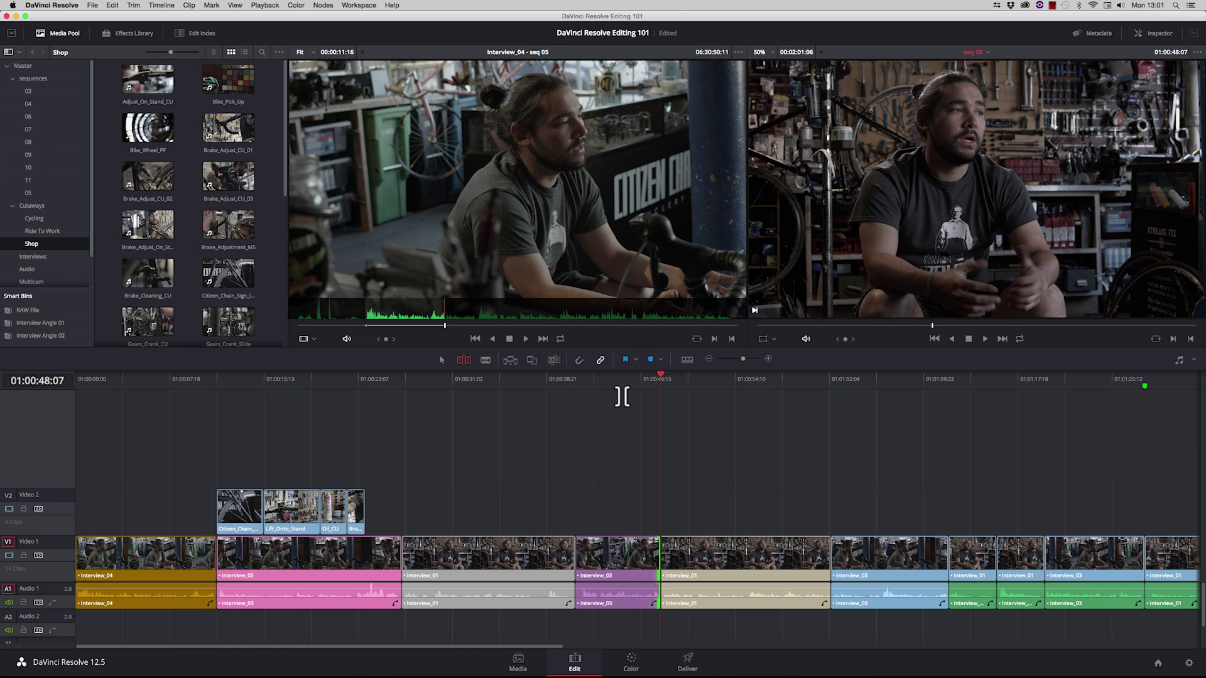
key(slash)
Step: Slip the purple Interview_03 clip's content left, then back slightly right
drag(648, 553, 626, 553)
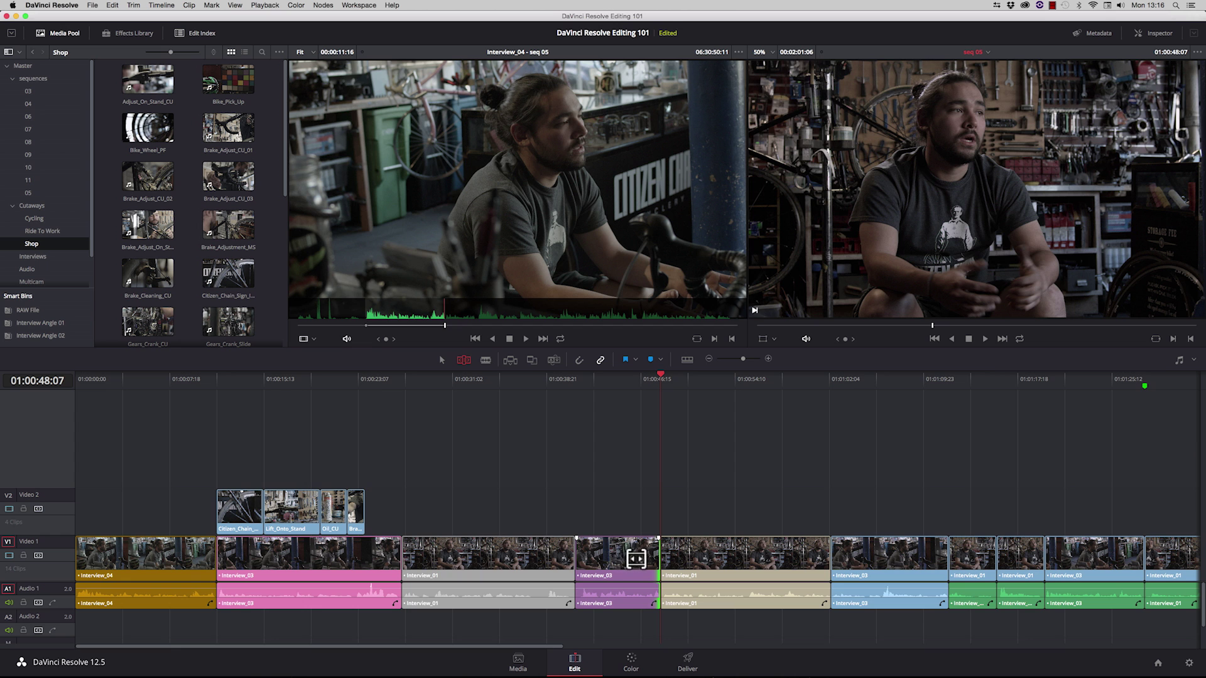
mouse_move(635, 558)
mouse_down()
mouse_move(682, 558)
mouse_move(633, 558)
mouse_move(669, 558)
mouse_move(648, 558)
mouse_up()
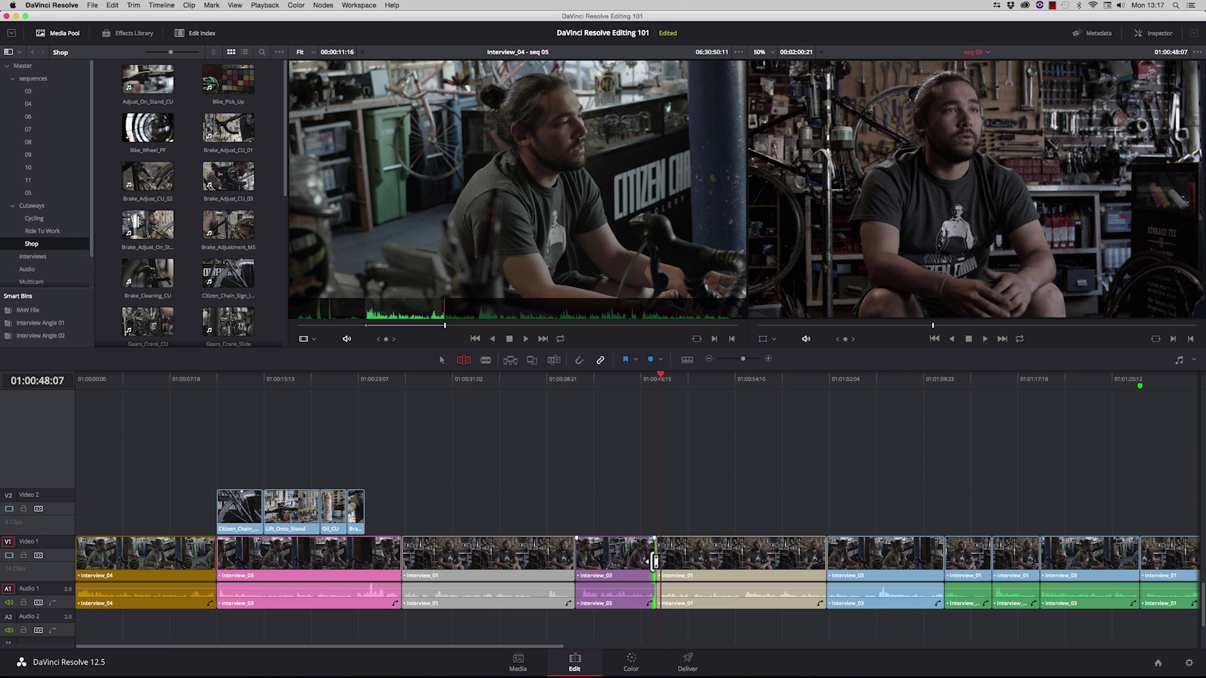
Step: Review from 01:01:08:12 and select Interview_03's out point at 01:01:11:17 for ripple trimming
click(905, 378)
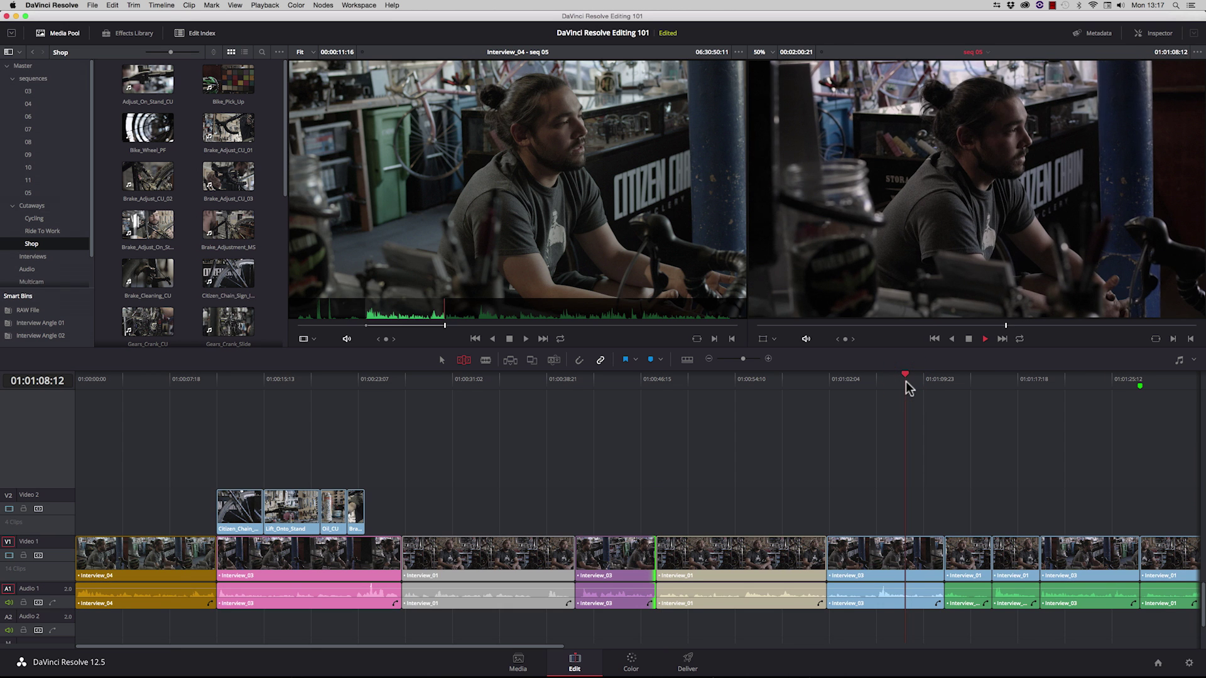
key(space)
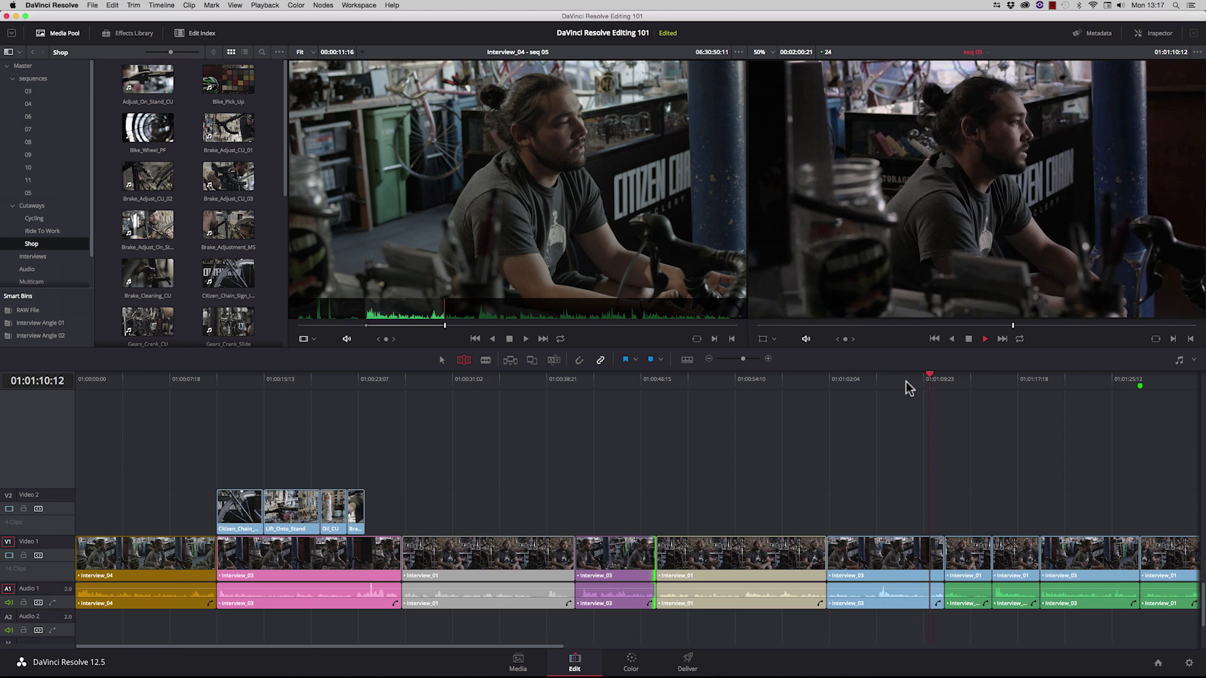
key(space)
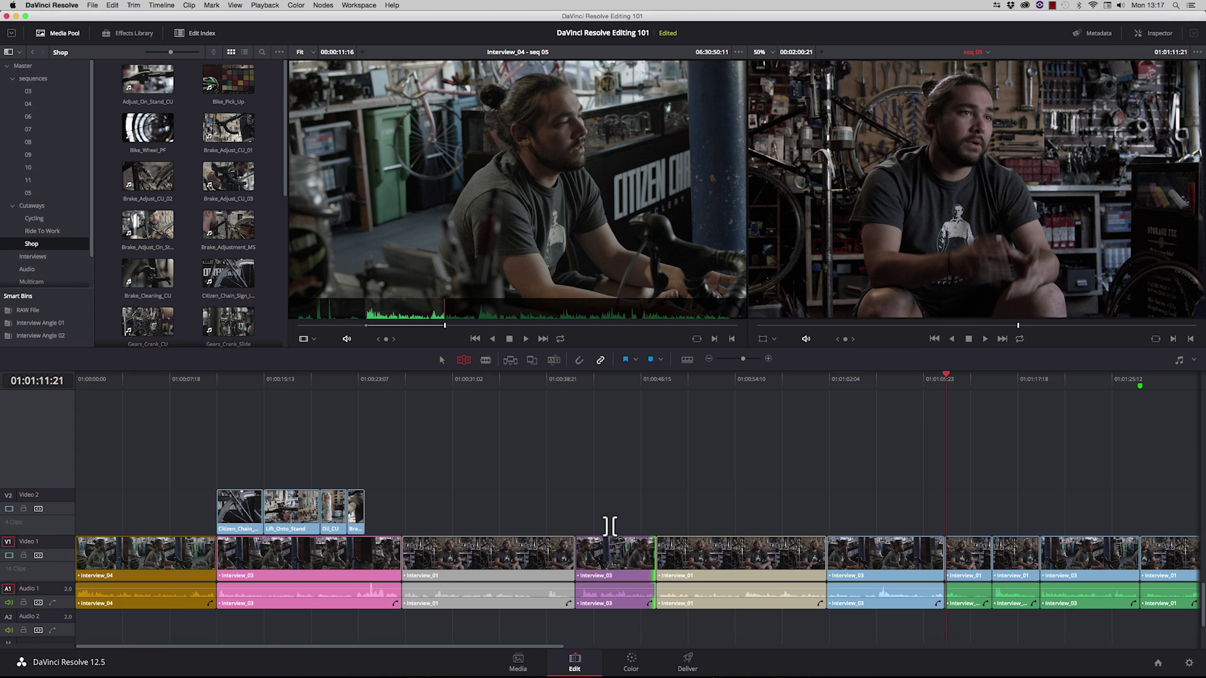
key(v)
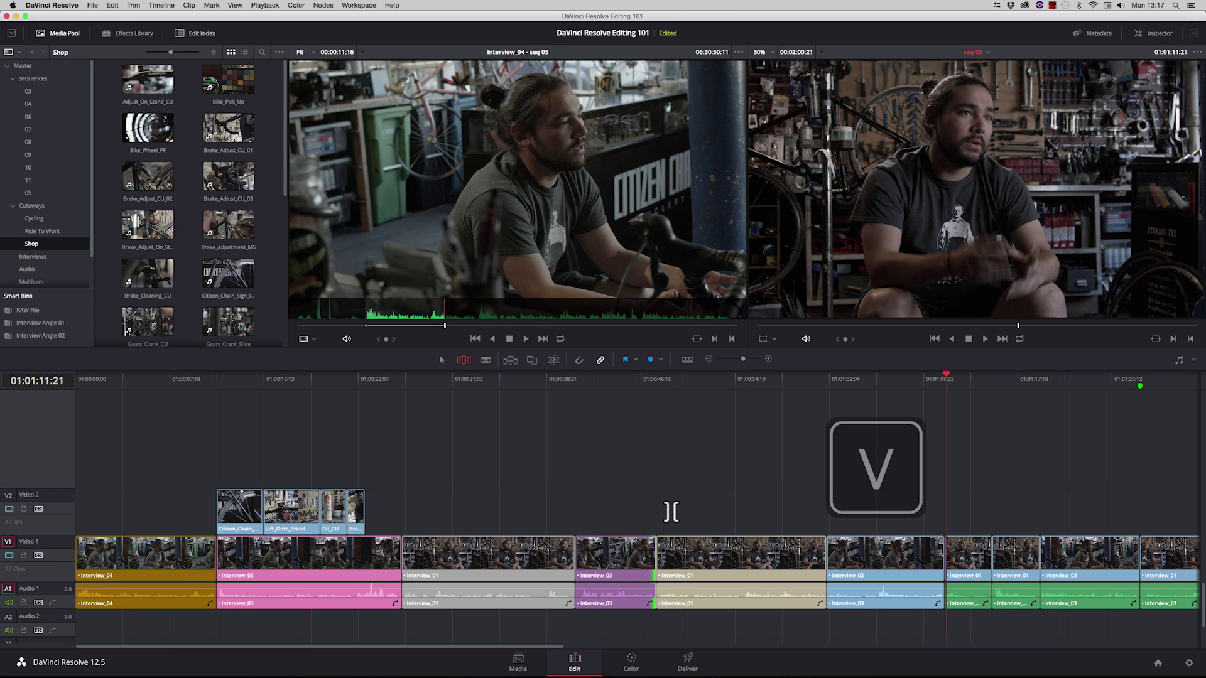
key(v)
key(u)
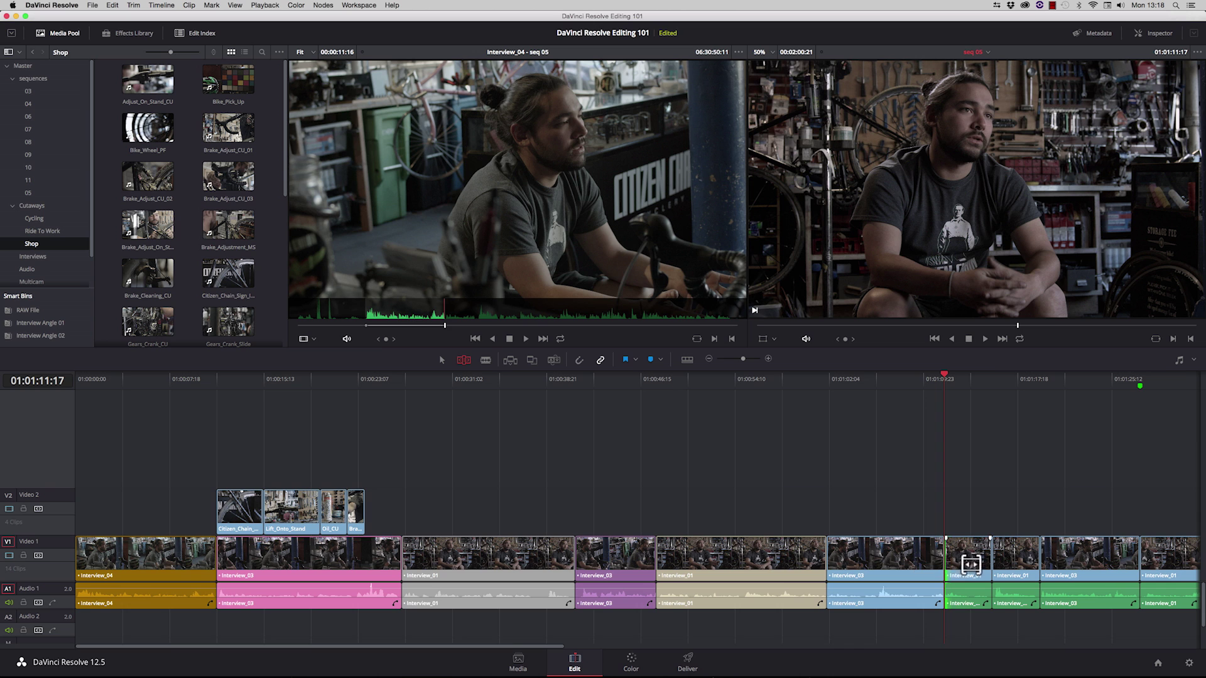
key(u)
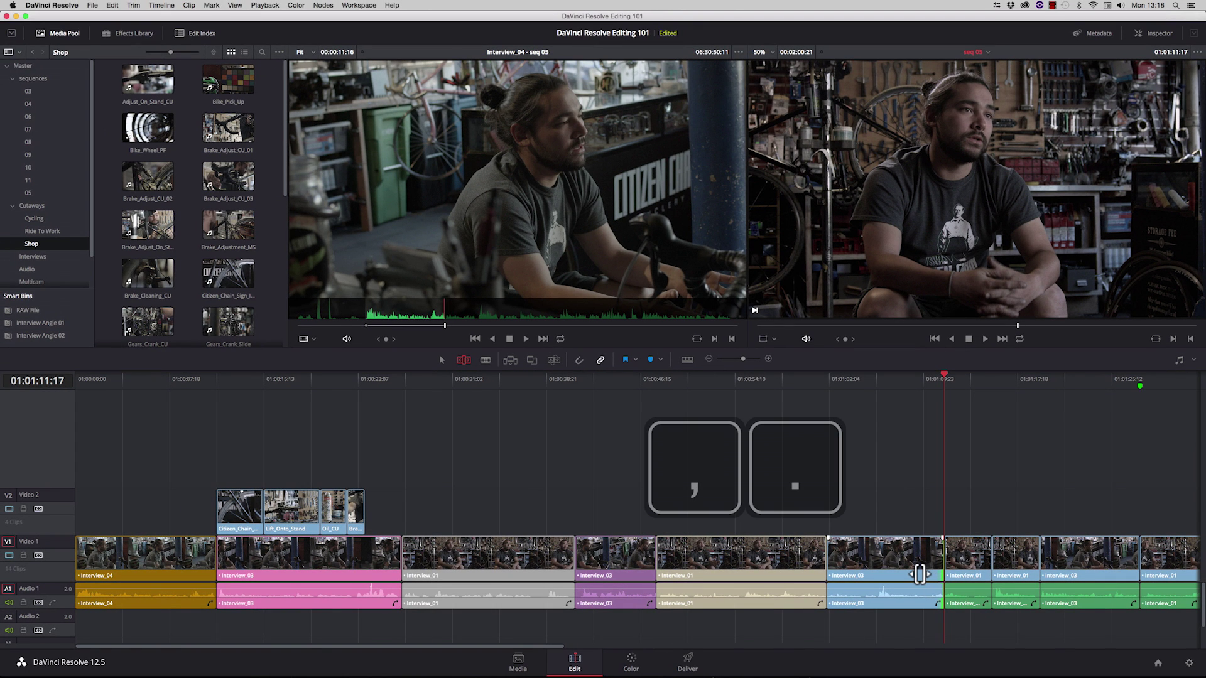
Step: Nudge Interview_03's end earlier by single and multi-frame steps, then back later
key(comma)
key(comma)
key(comma)
key(comma)
key(comma)
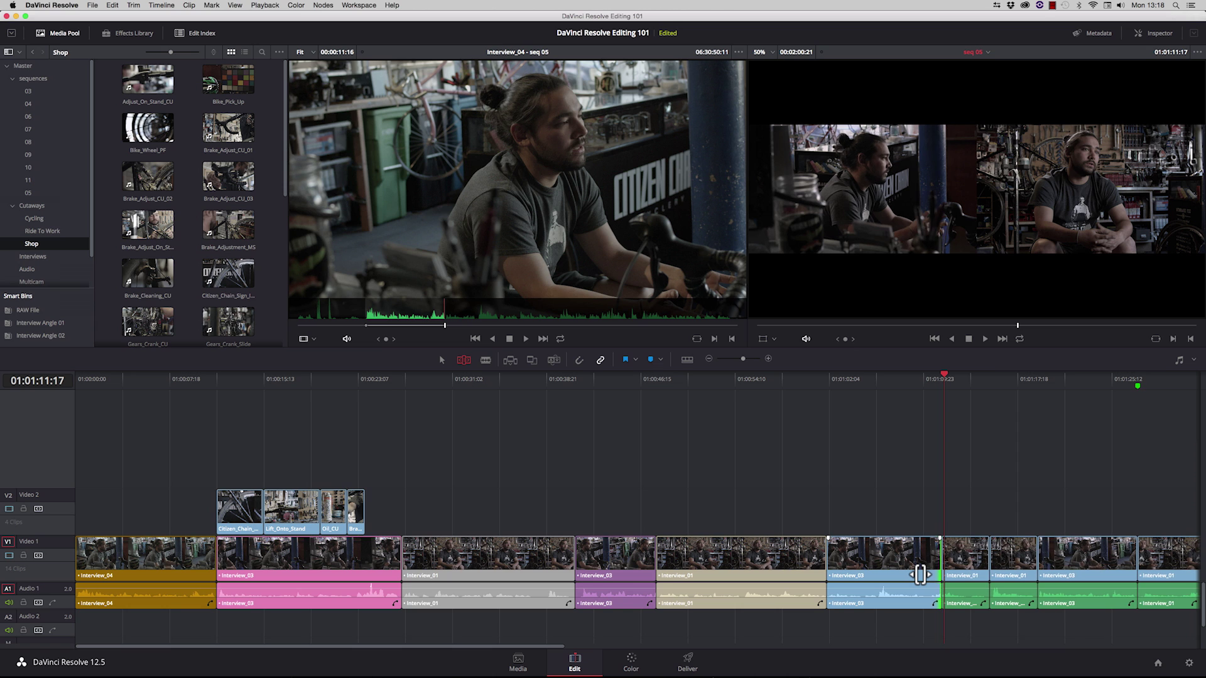
key(comma)
key(comma)
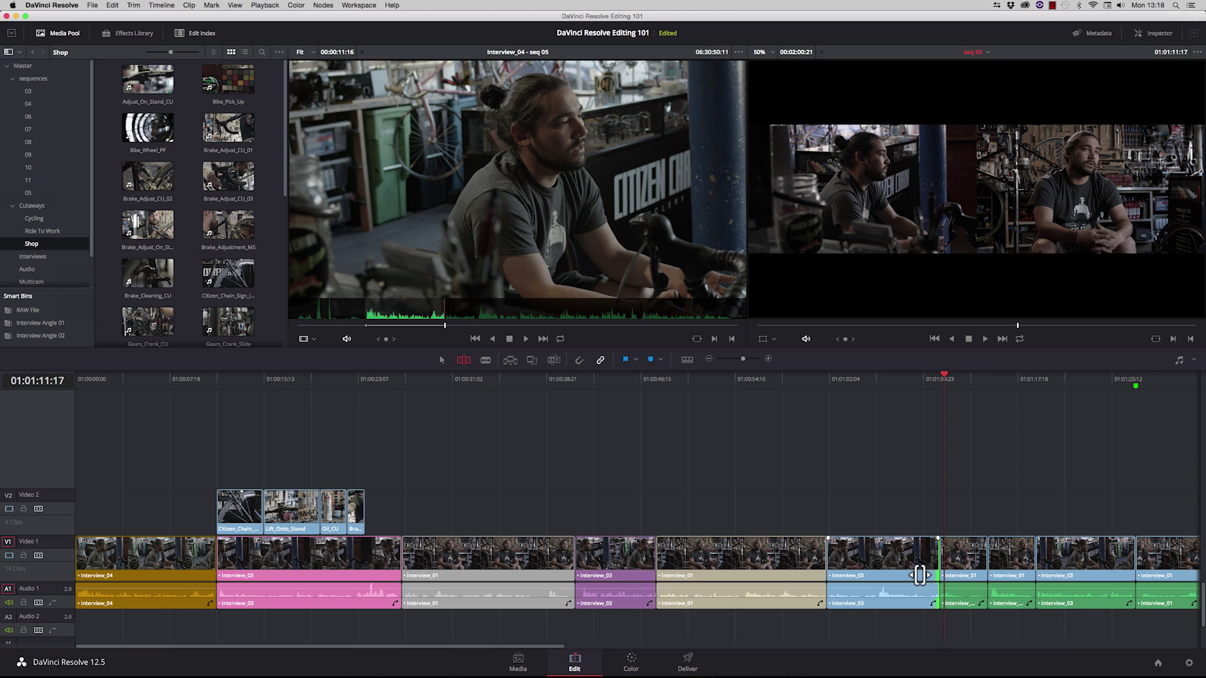
key(comma)
key(comma)
key(comma)
key(comma)
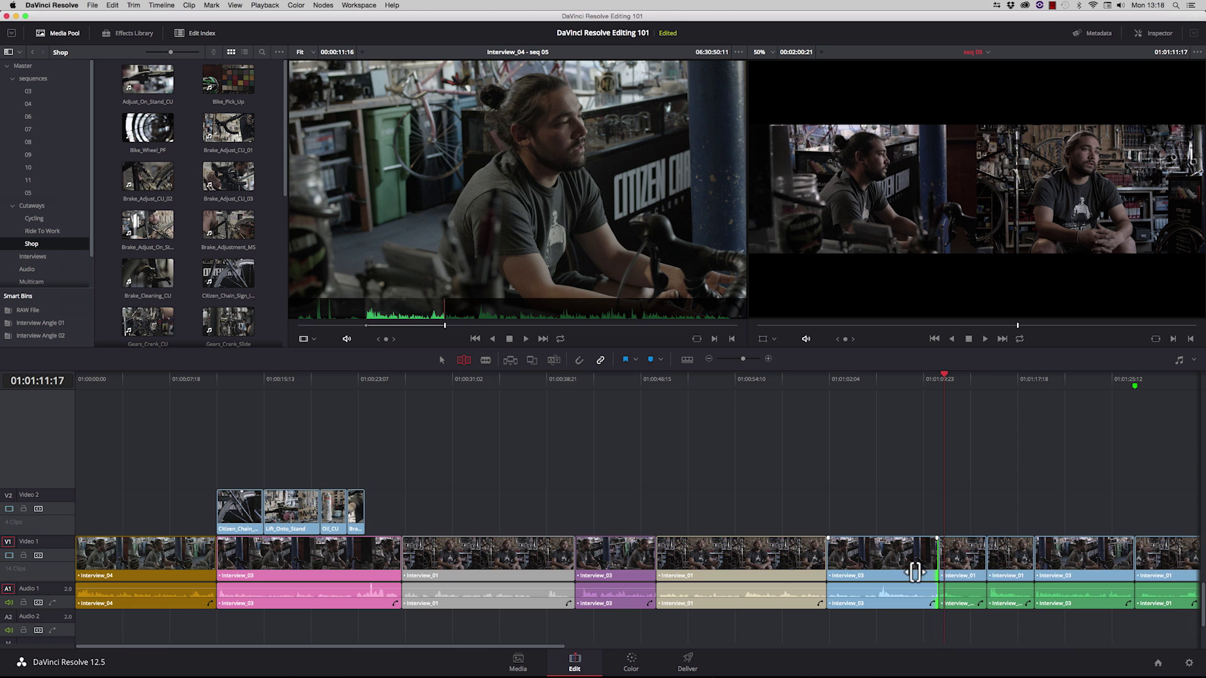
key(shift+comma)
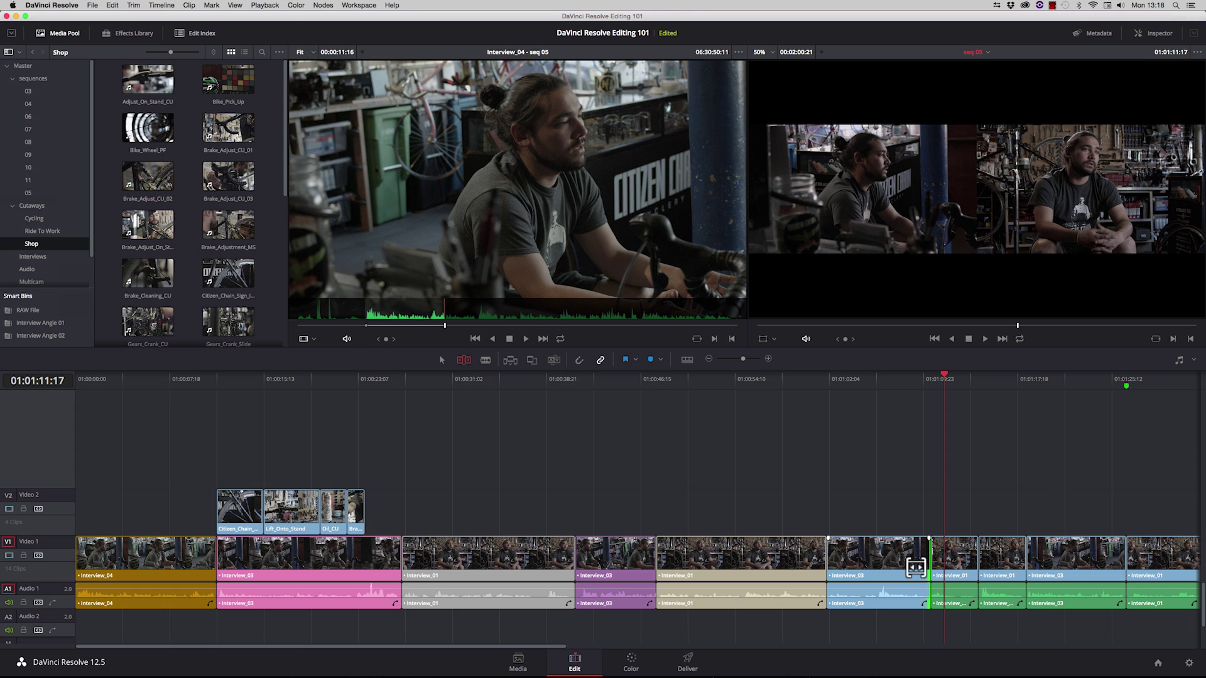
key(shift+period)
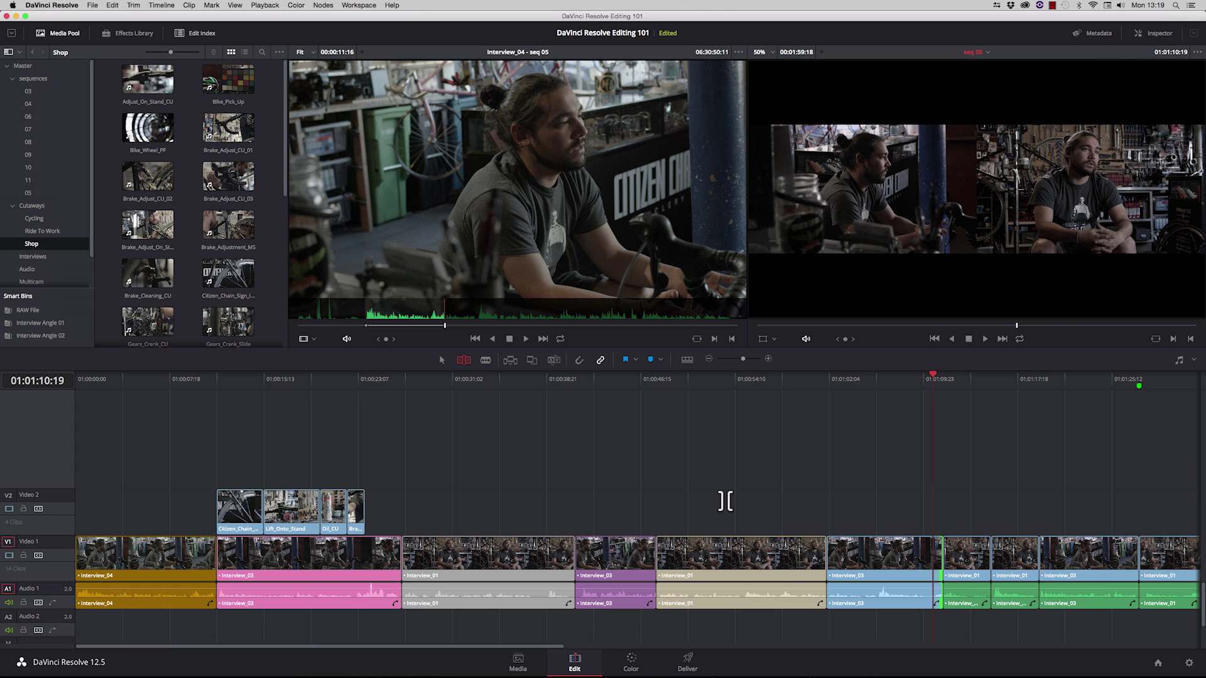
Step: Extend the edit to the playhead so Interview_03 ends at 01:01:10:12
click(913, 381)
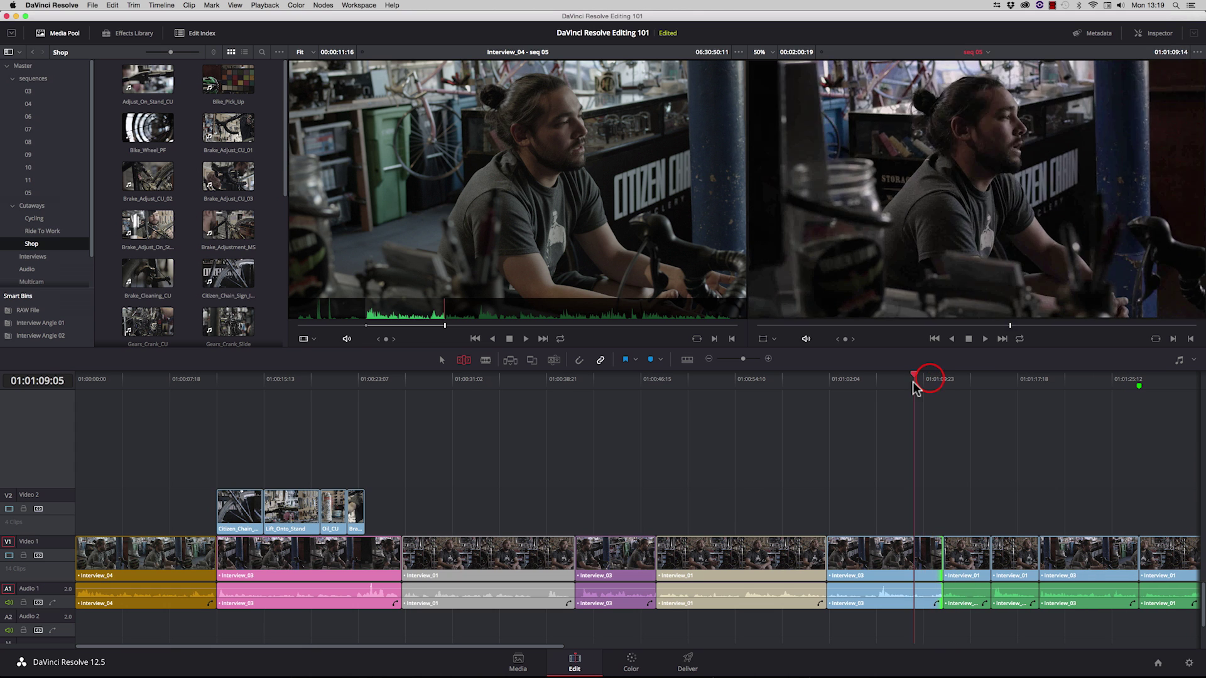
key(space)
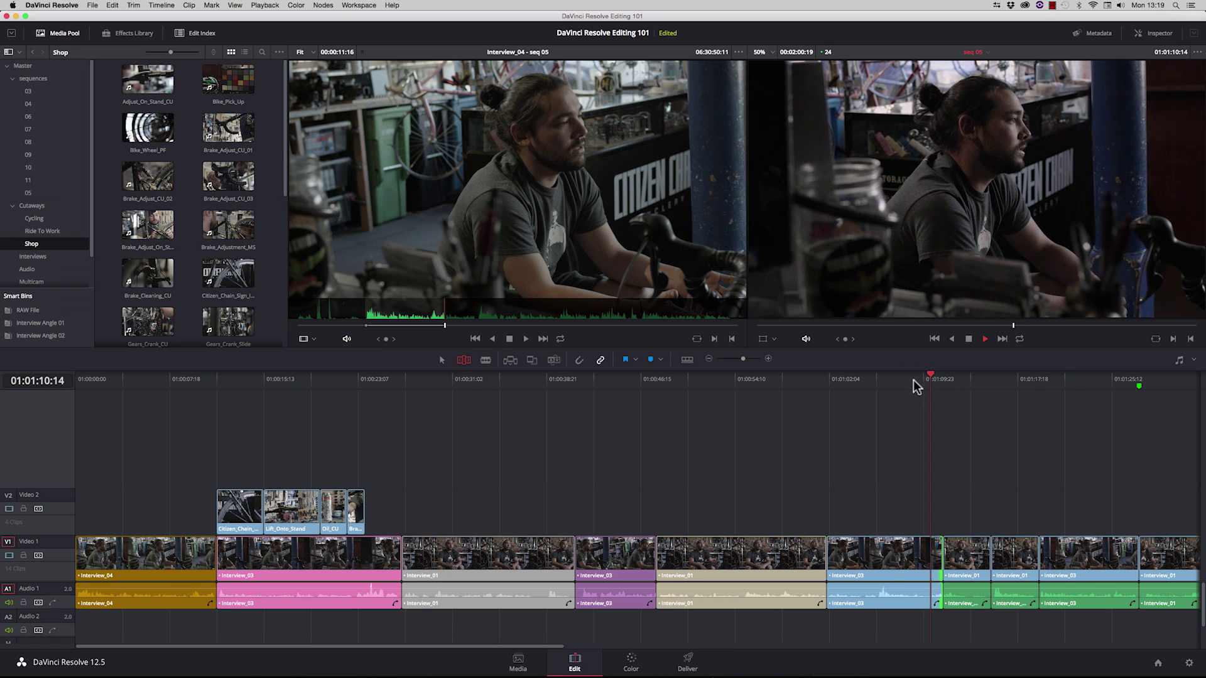
key(space)
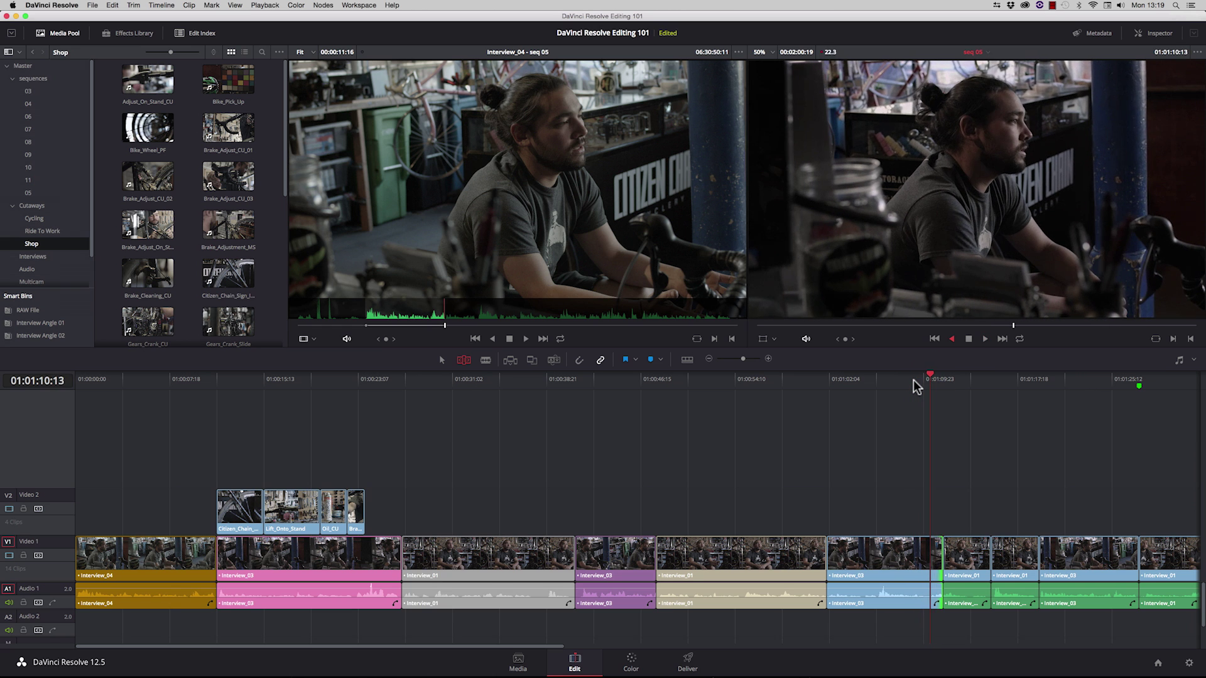
key(k)
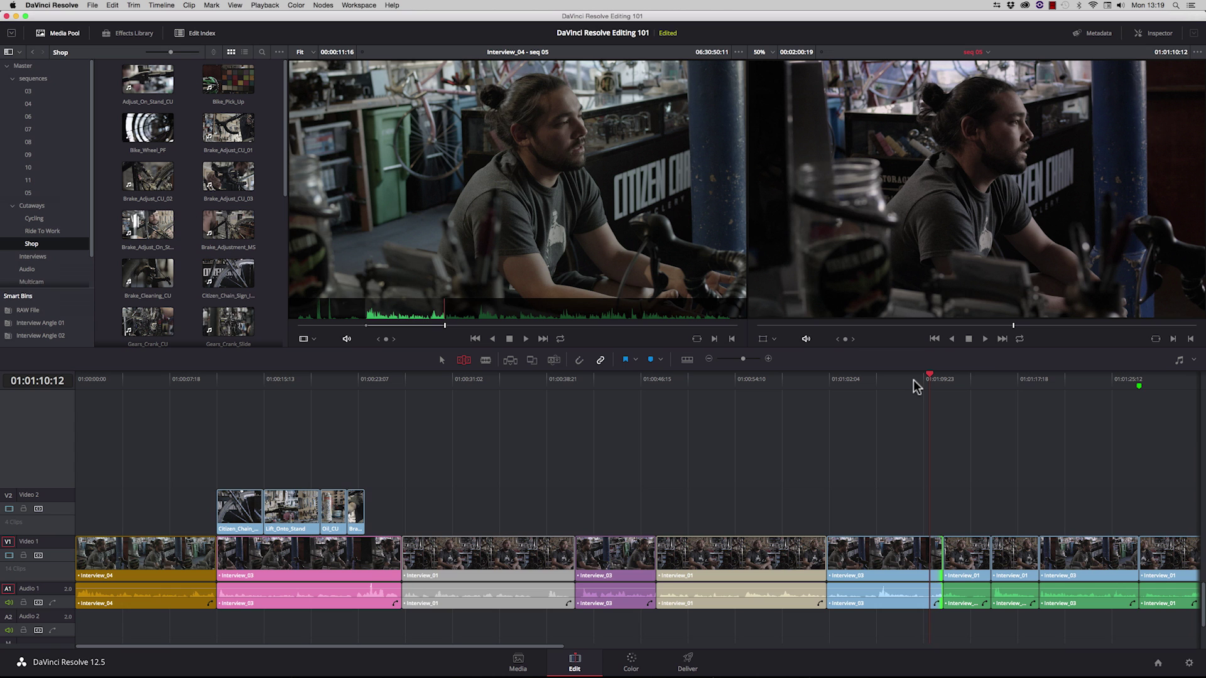
key(e)
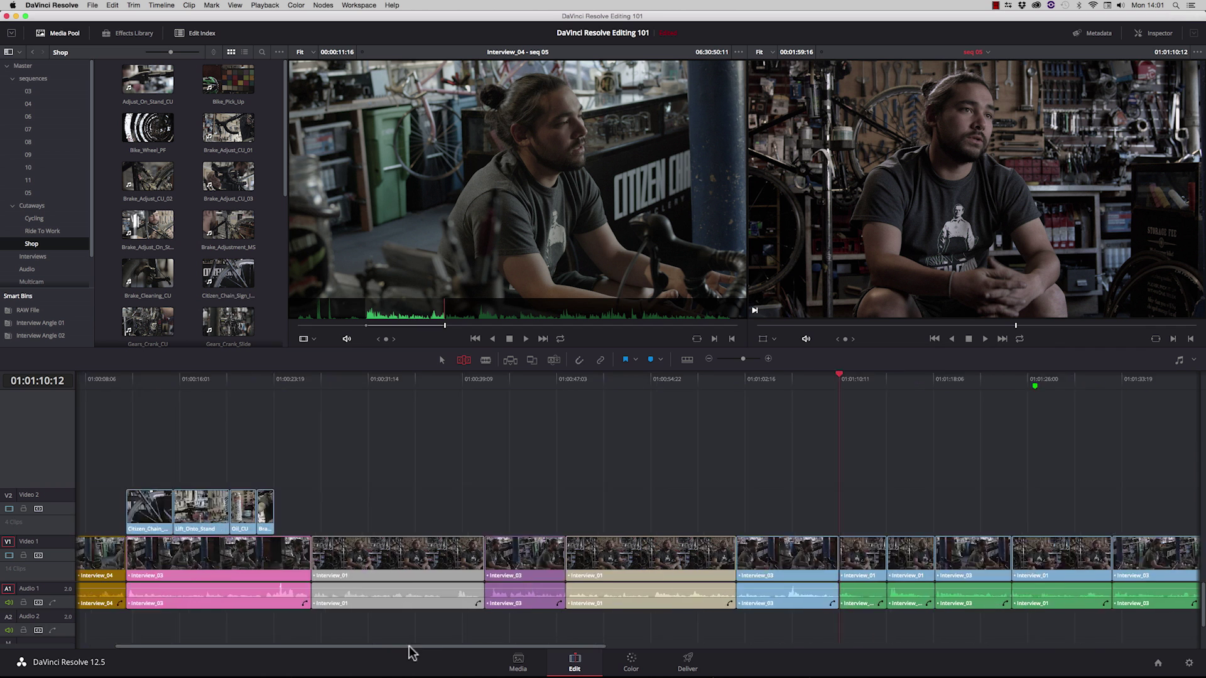
Step: Select the cut at the green marker with both sides set to roll
drag(410, 648, 512, 648)
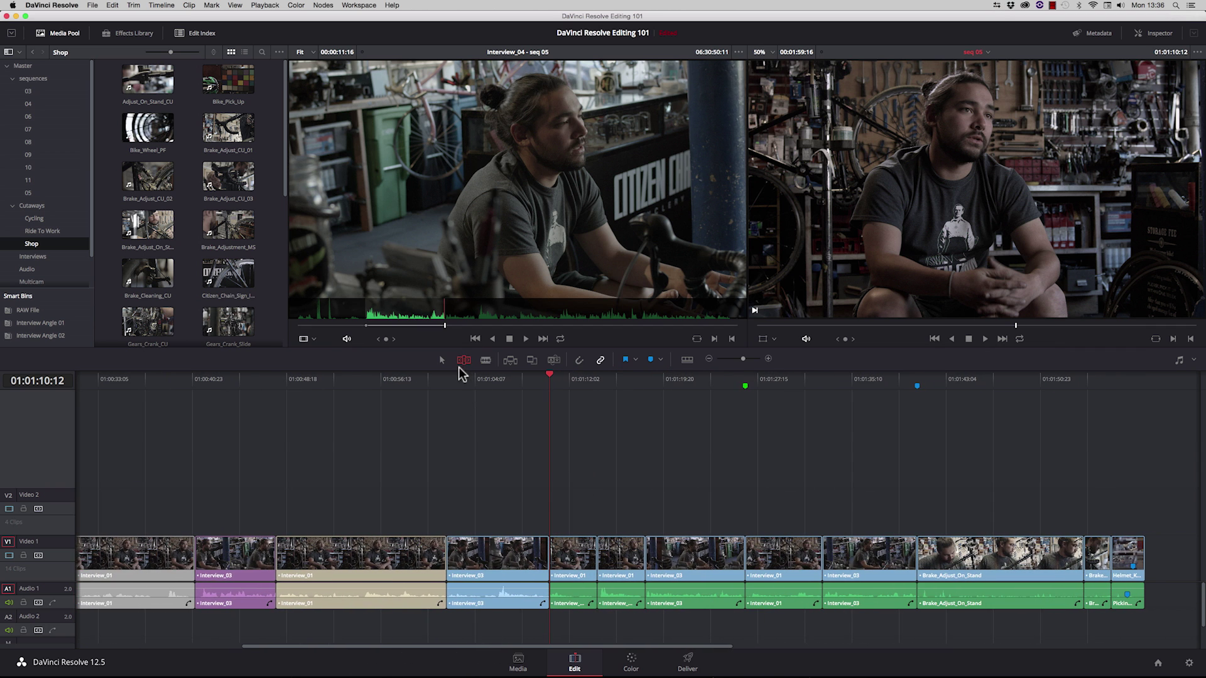
click(729, 384)
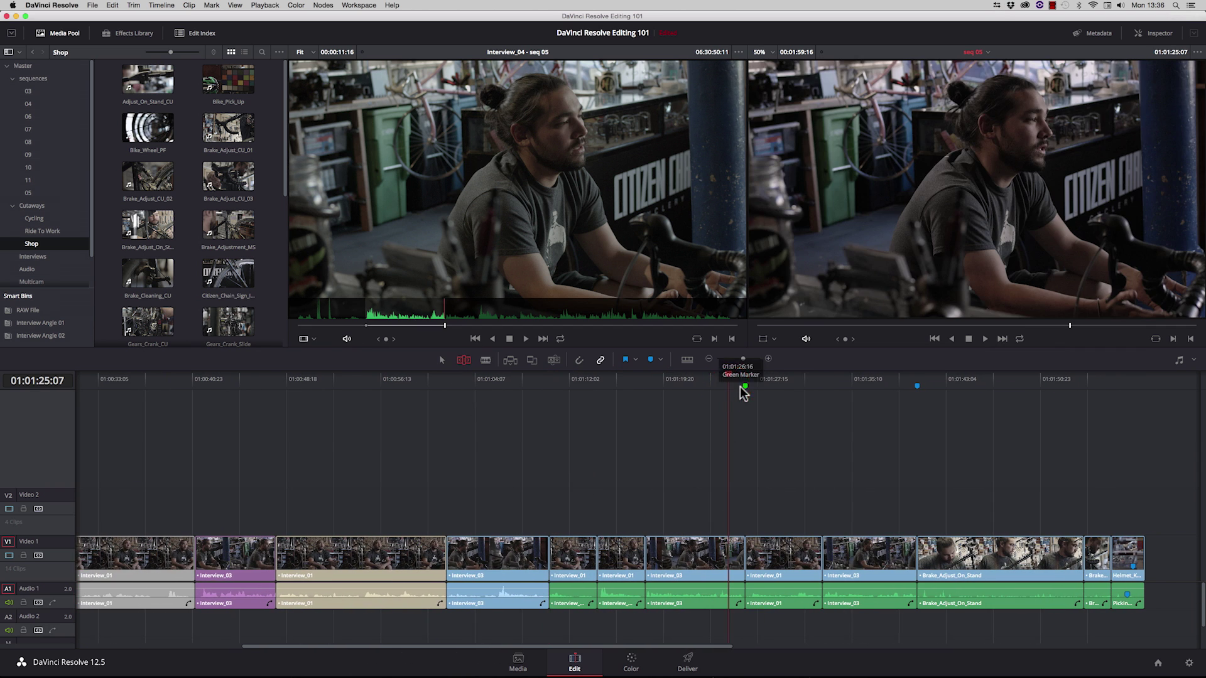
click(743, 388)
key(v)
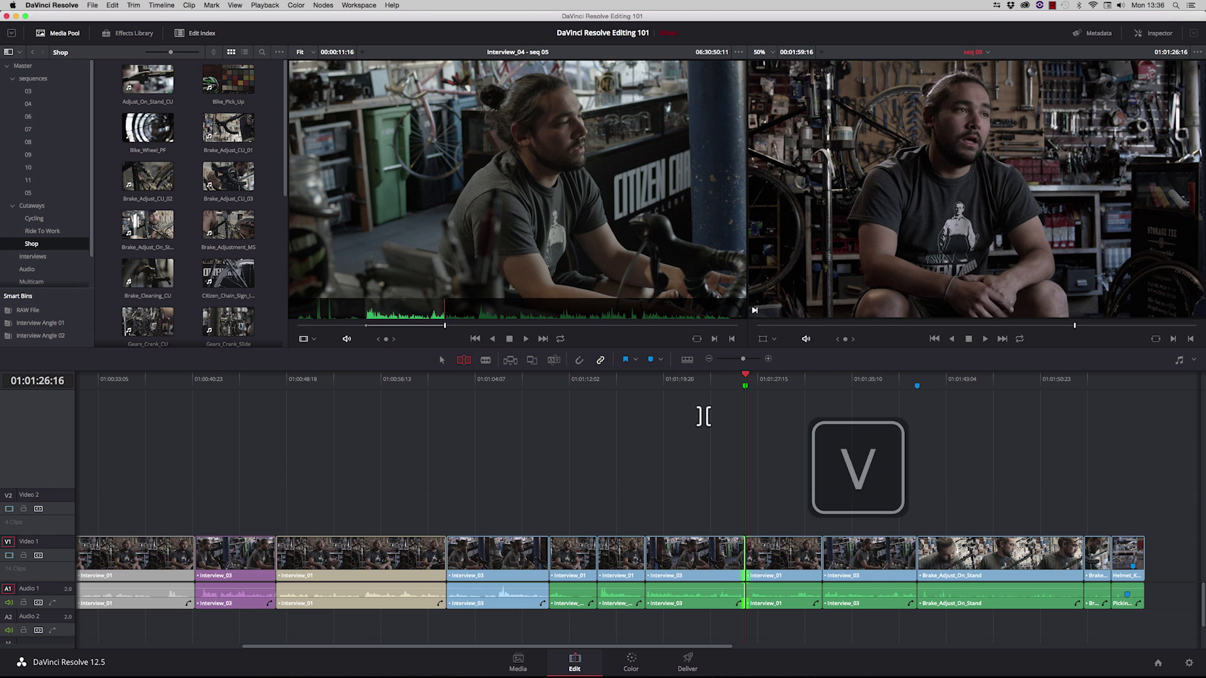
key(u)
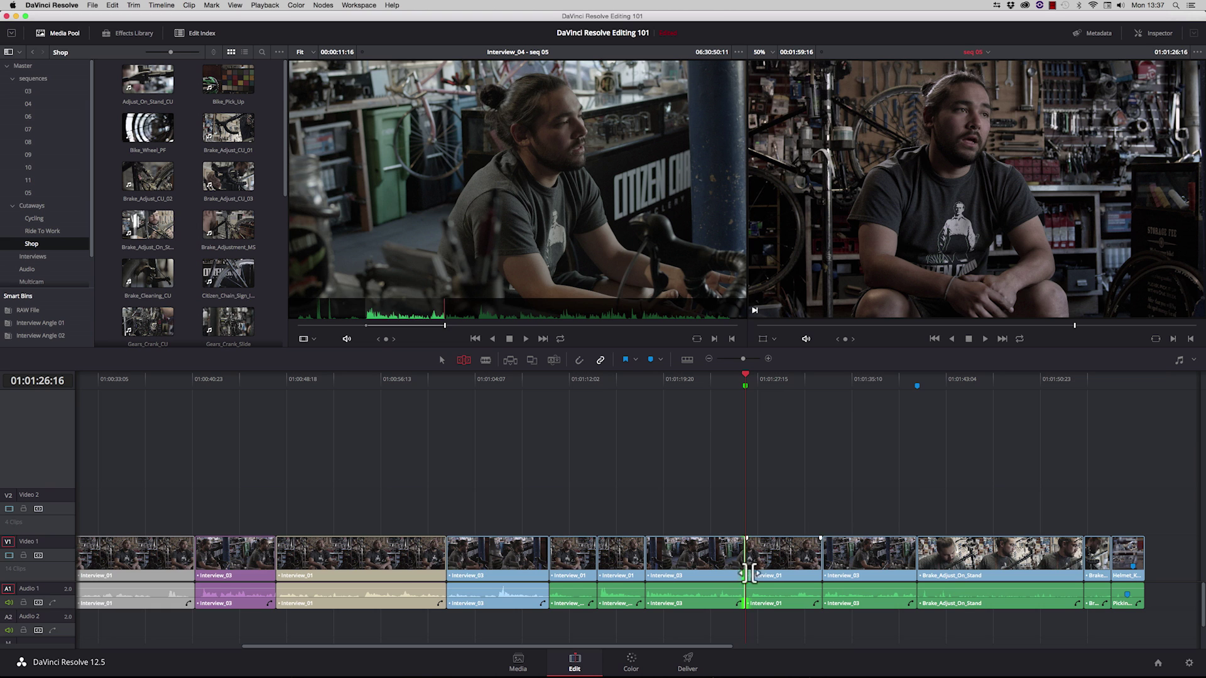
Step: Roll the cut a few frames earlier to 01:01:26:09
mouse_move(738, 582)
key(m)
key(slash)
mouse_move(746, 560)
mouse_down()
mouse_move(727, 560)
mouse_move(767, 562)
mouse_move(736, 565)
mouse_up()
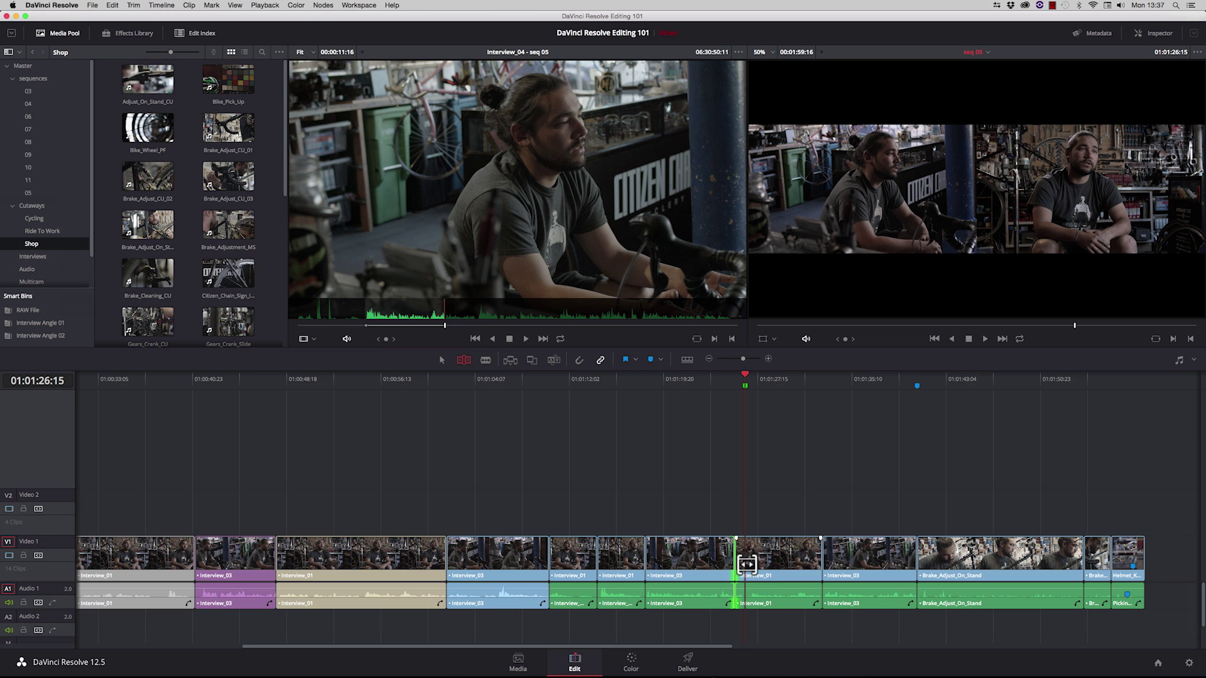
drag(748, 569, 733, 569)
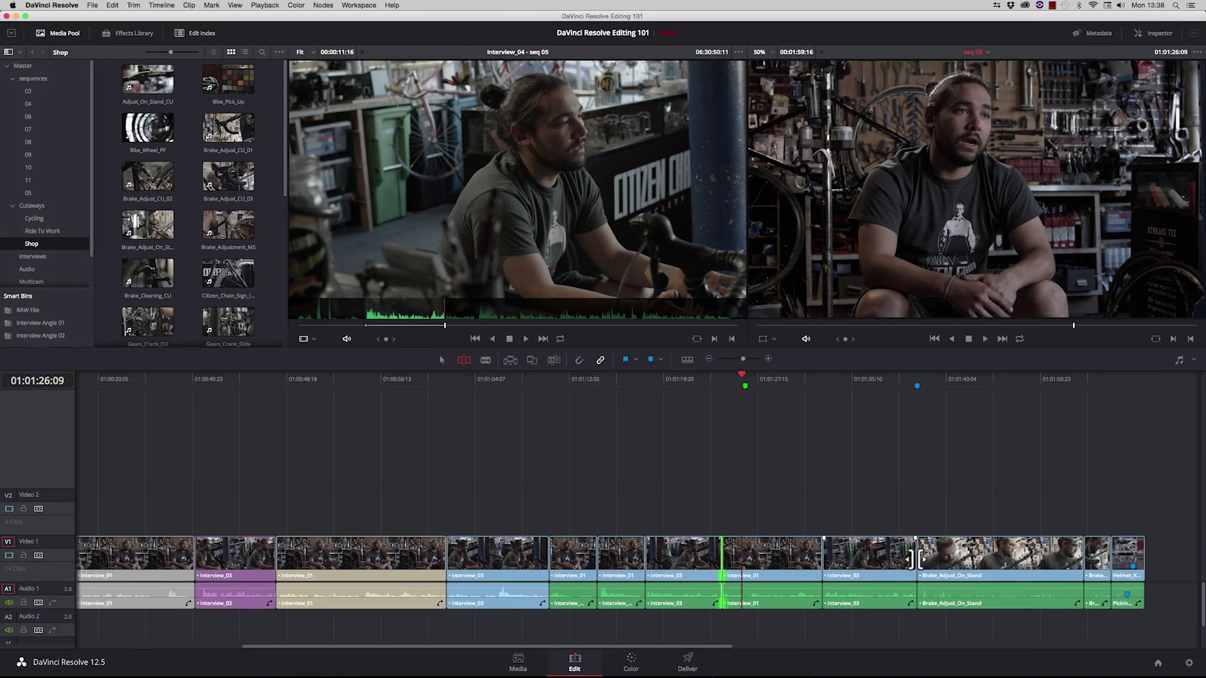
Step: Turn off linked selection, roll the audio cut later under Brake_Adjust_On_Stand, and review it
click(919, 568)
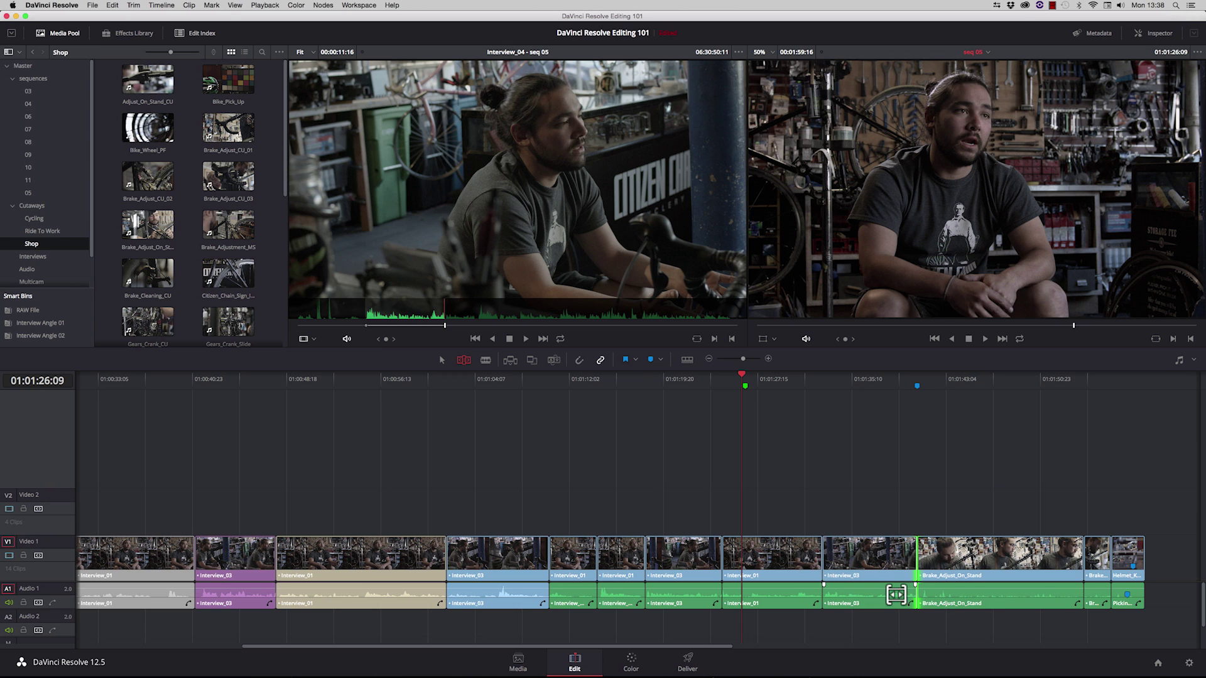
click(601, 359)
click(917, 598)
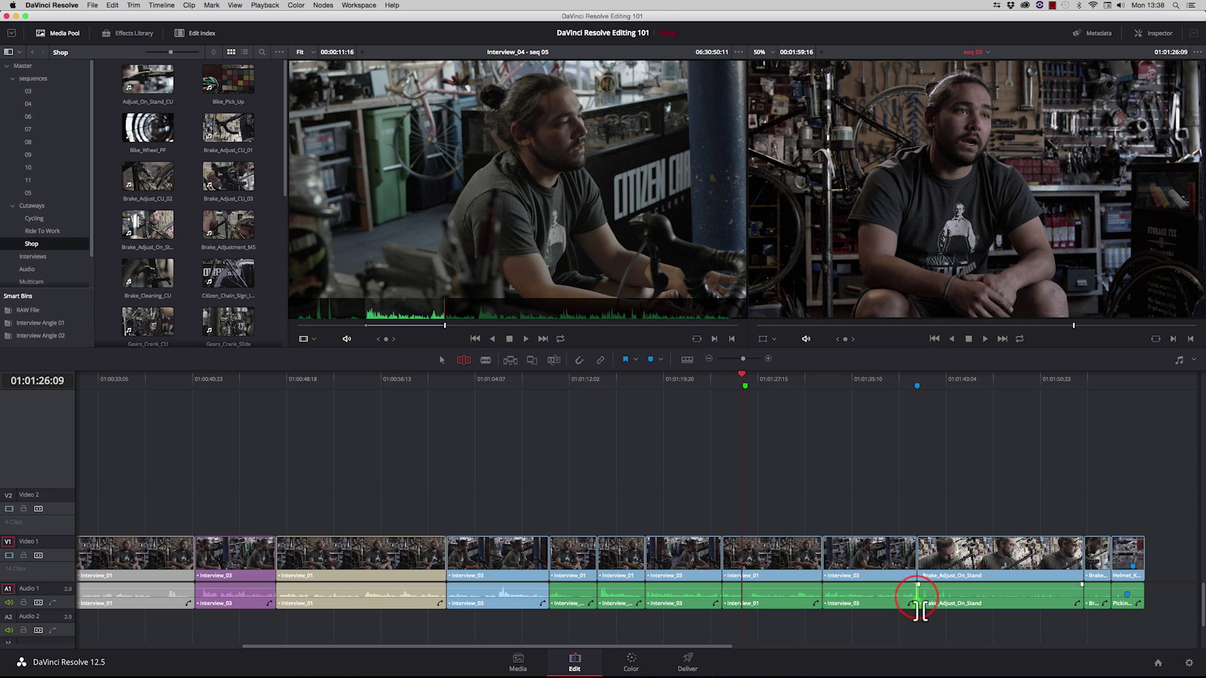
click(916, 564)
click(916, 595)
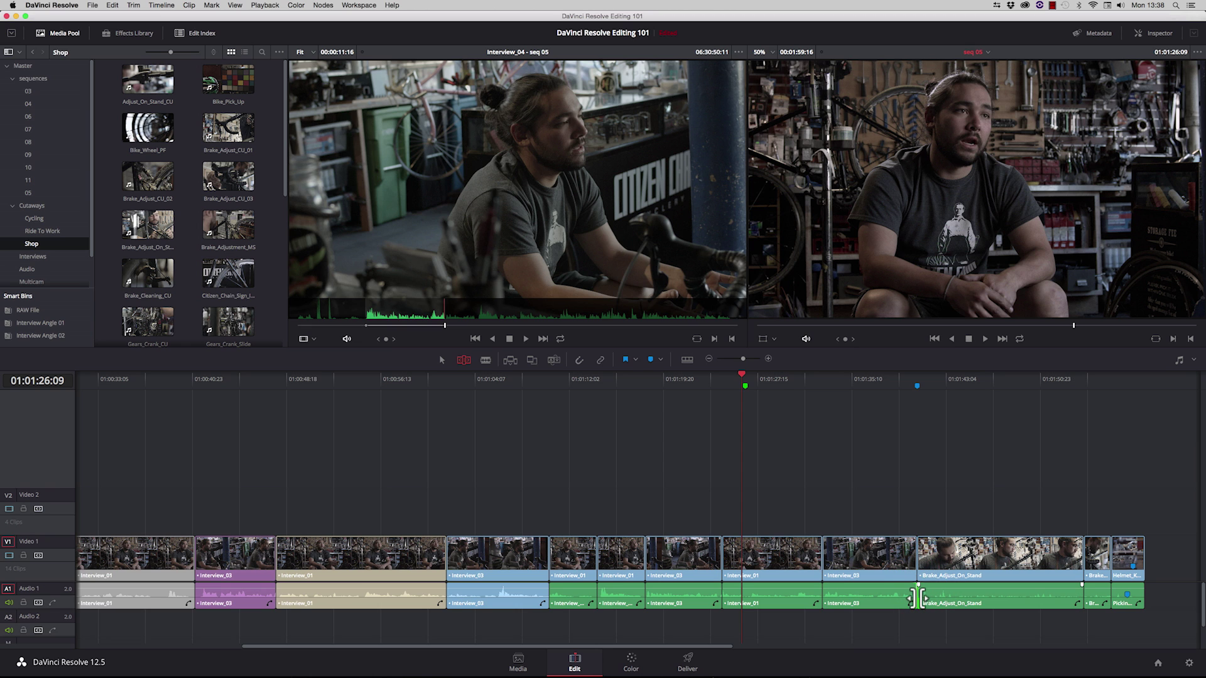
drag(918, 598, 976, 600)
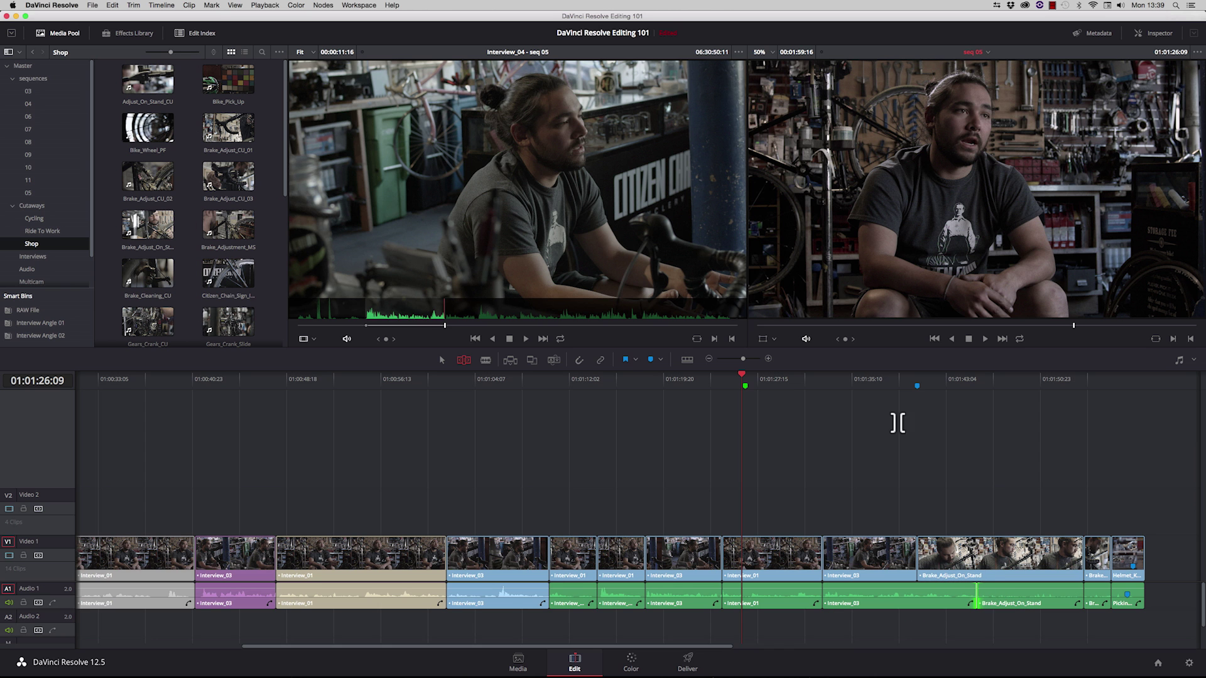
click(875, 379)
key(space)
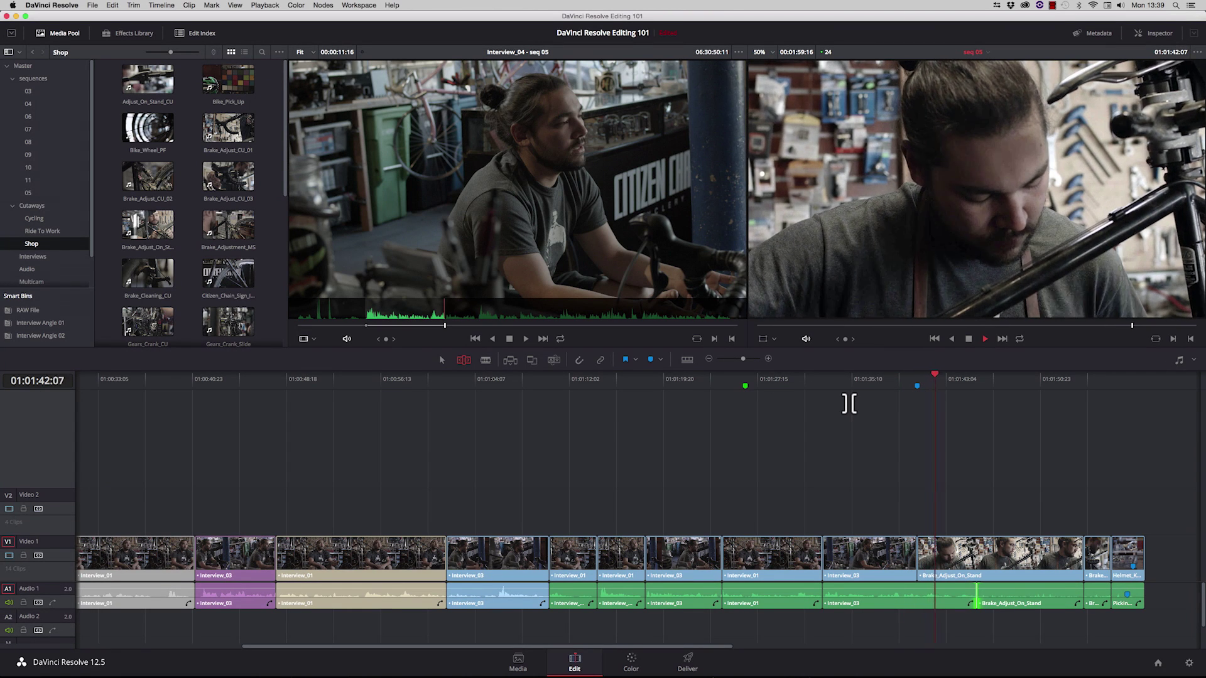
key(space)
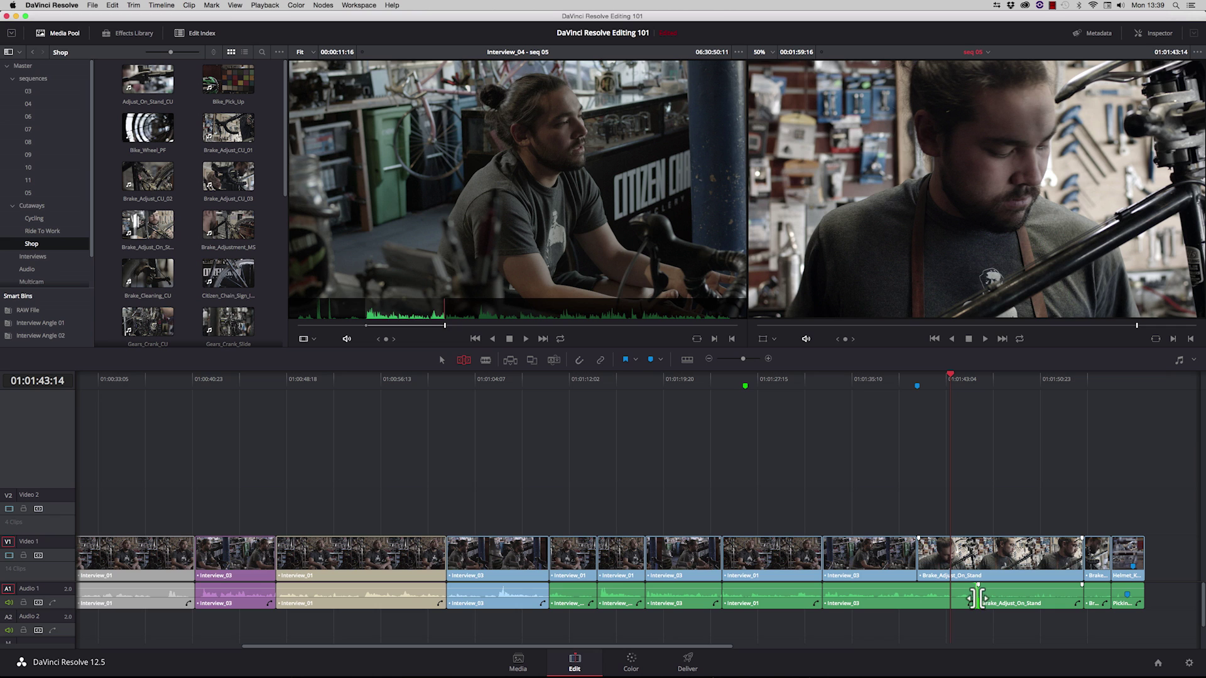
Step: Refine the split edit's audio point with Dynamic Trim using J, K and L playback
click(983, 599)
key(w)
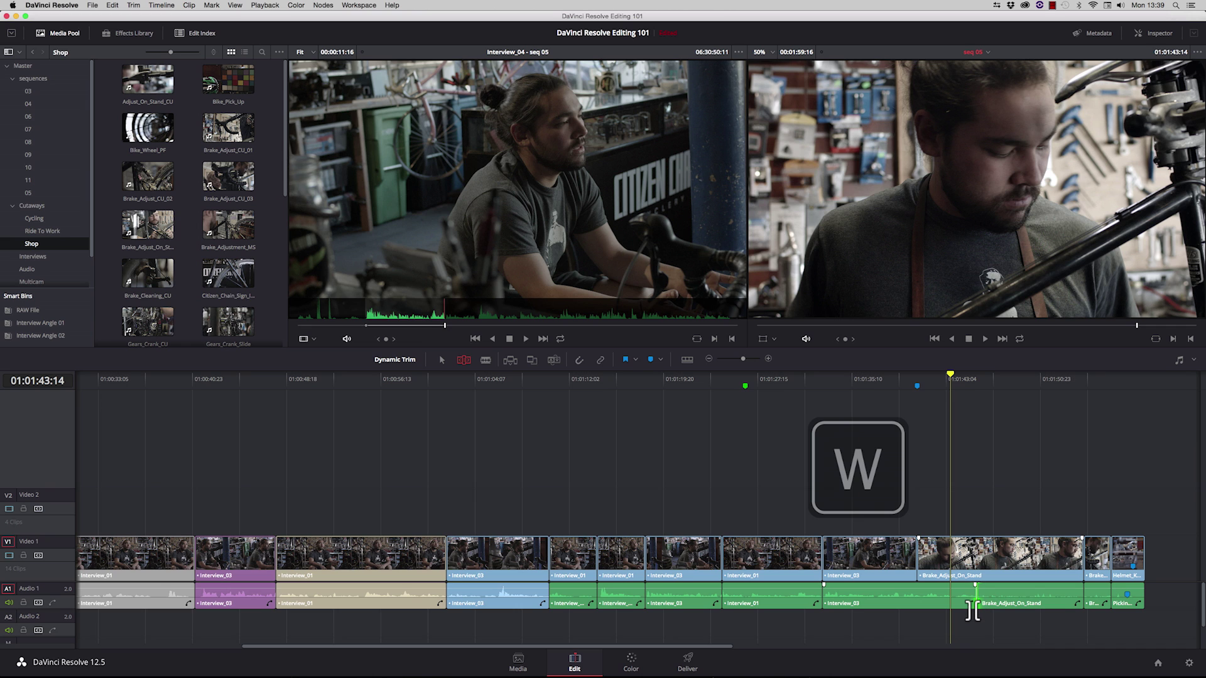
key(j)
key(k)
key(l)
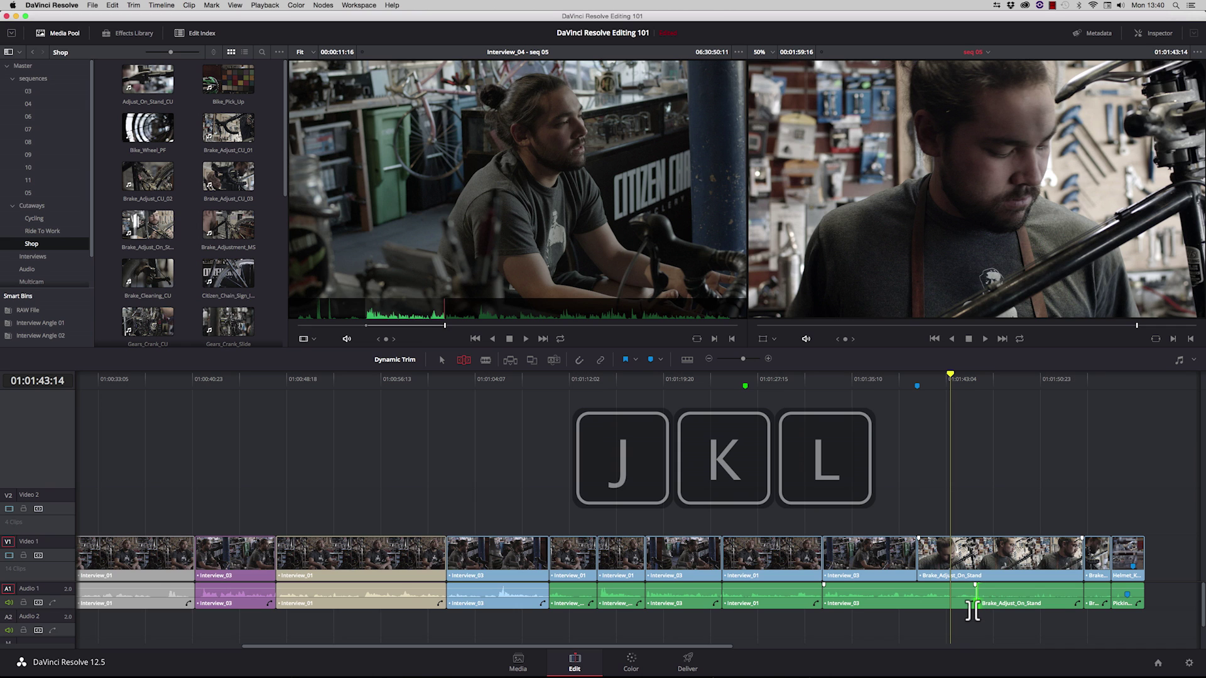
key(l)
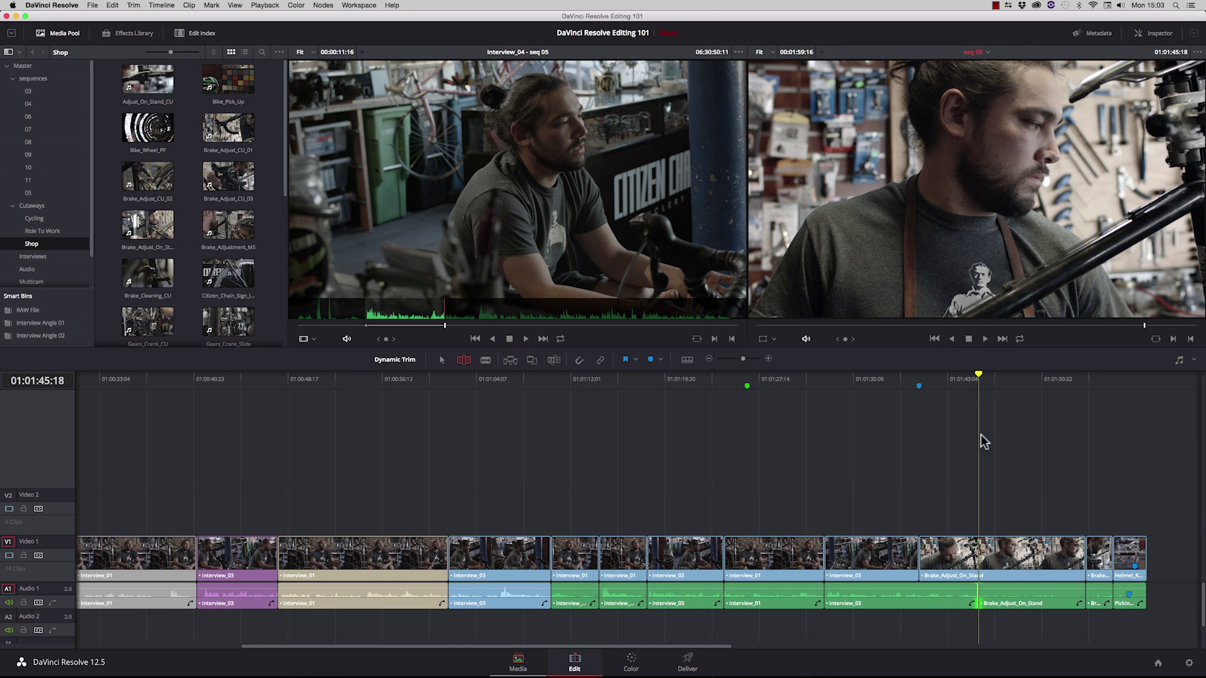
key(w)
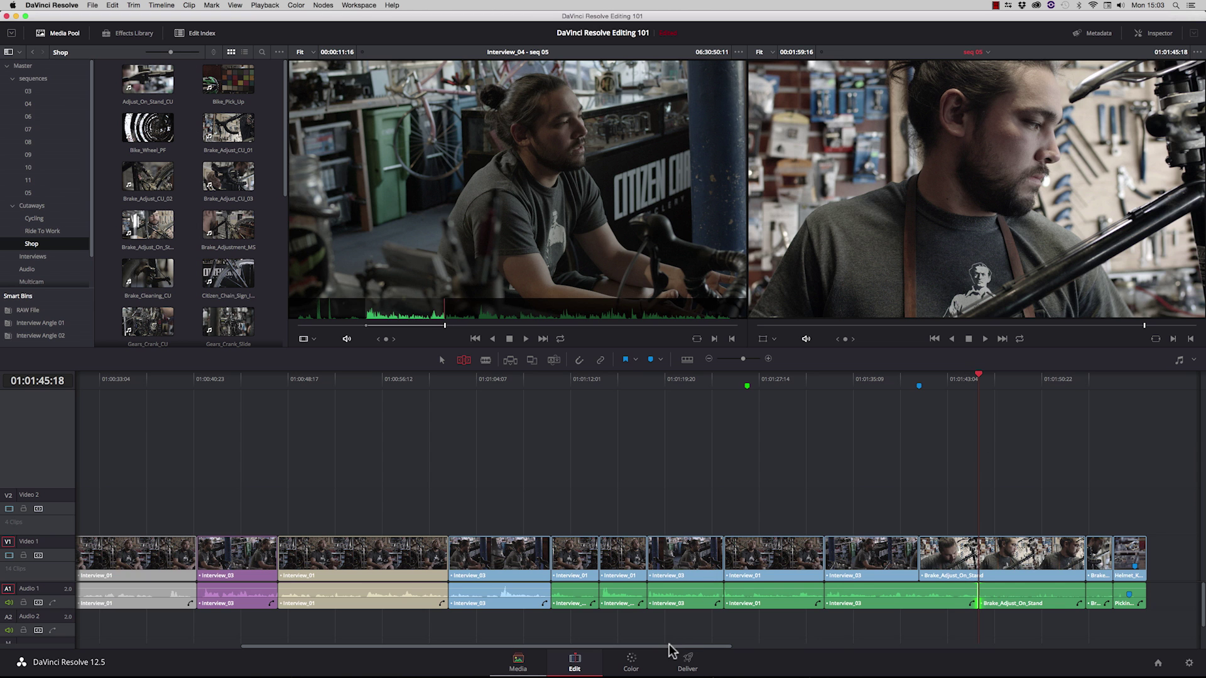
Step: Review the cutaways and slip Lift_Onto_Stand on Video 2 by 11 frames
drag(671, 646, 504, 647)
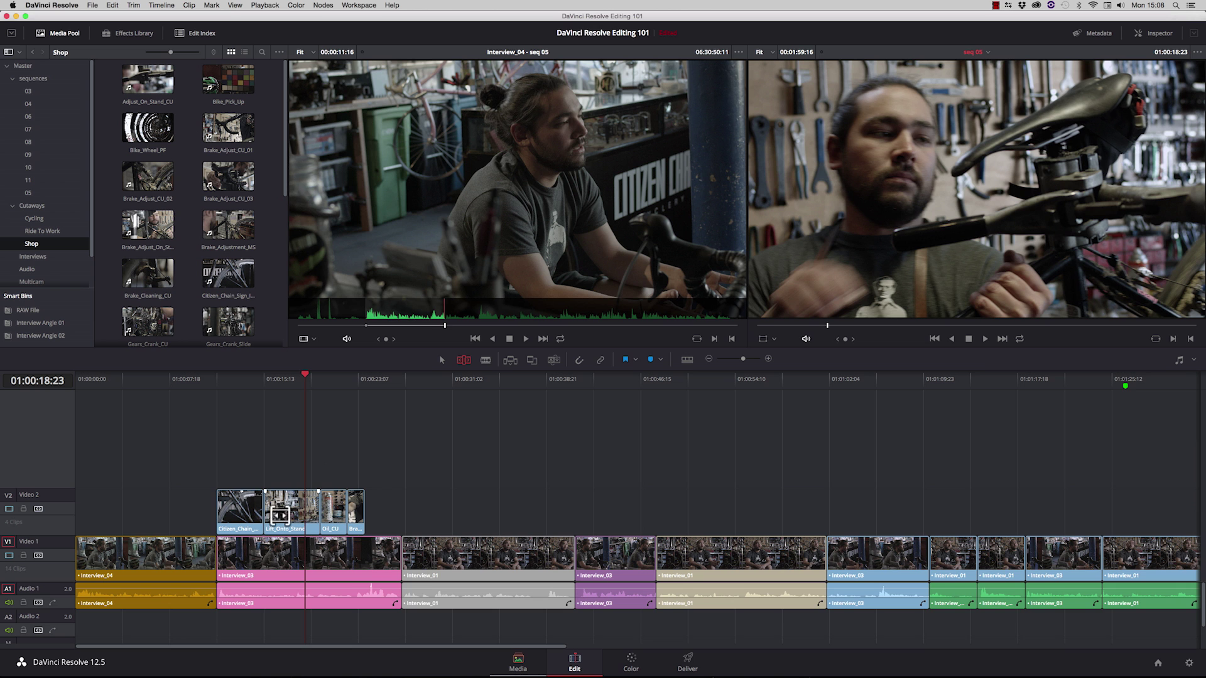
click(255, 378)
key(space)
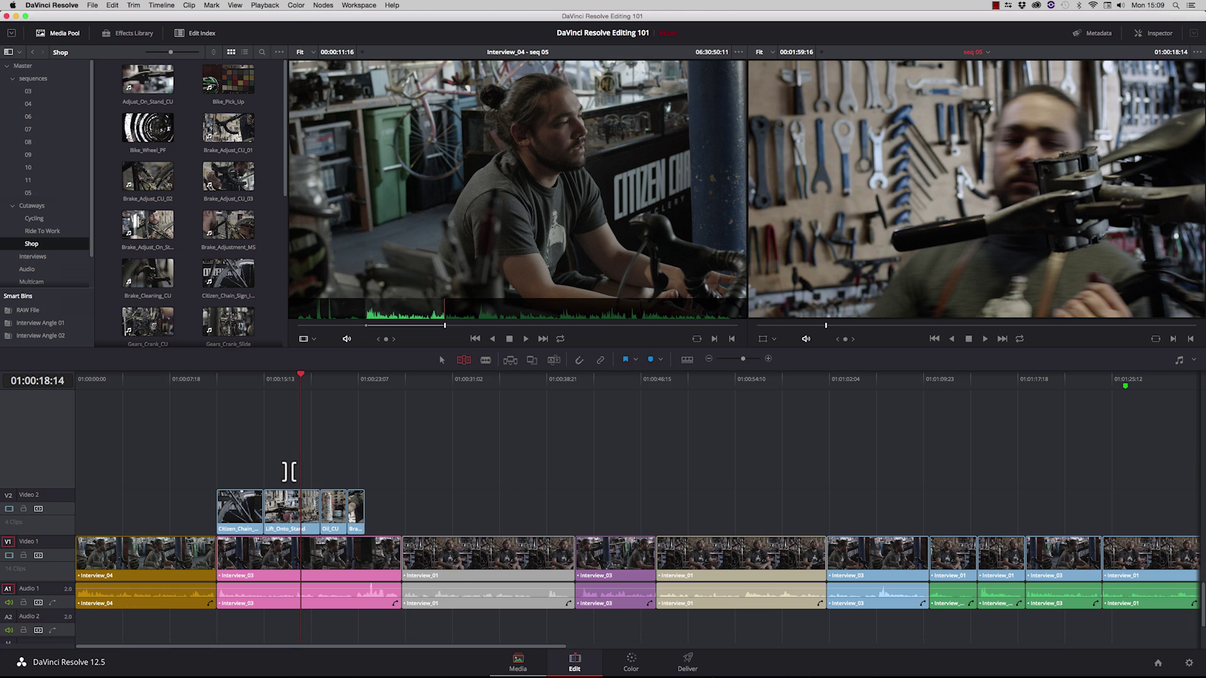
click(290, 510)
mouse_move(290, 510)
mouse_down()
mouse_move(301, 508)
mouse_move(287, 512)
mouse_up()
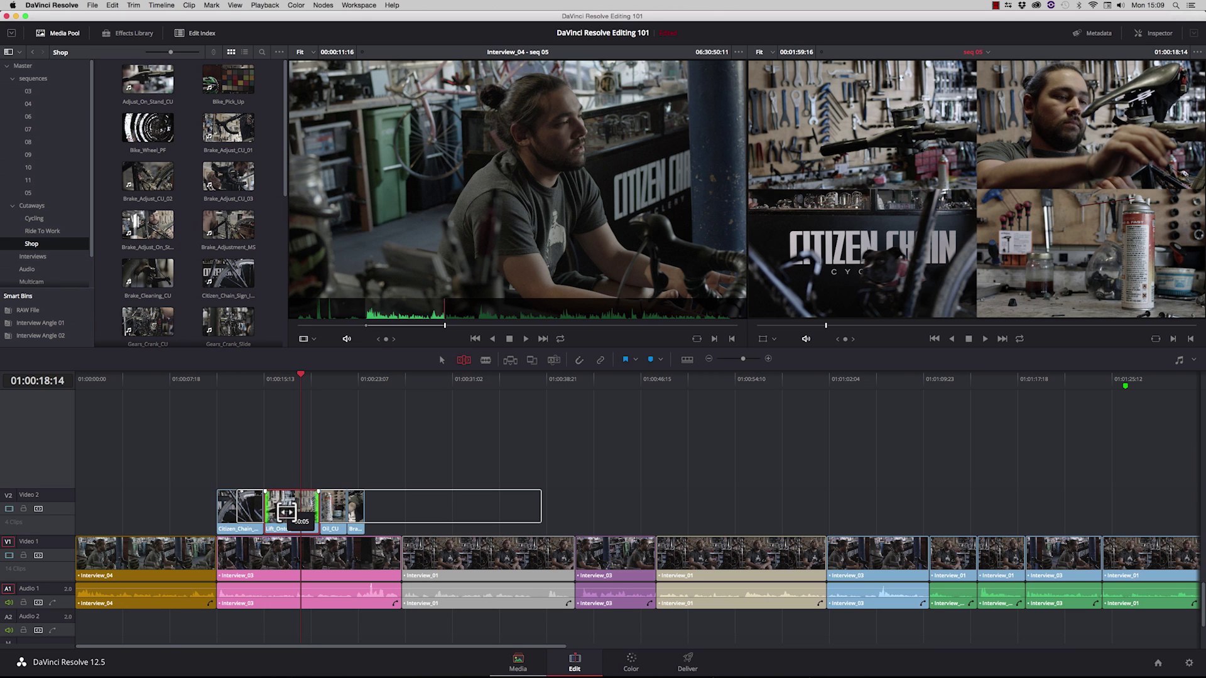
drag(286, 511, 286, 511)
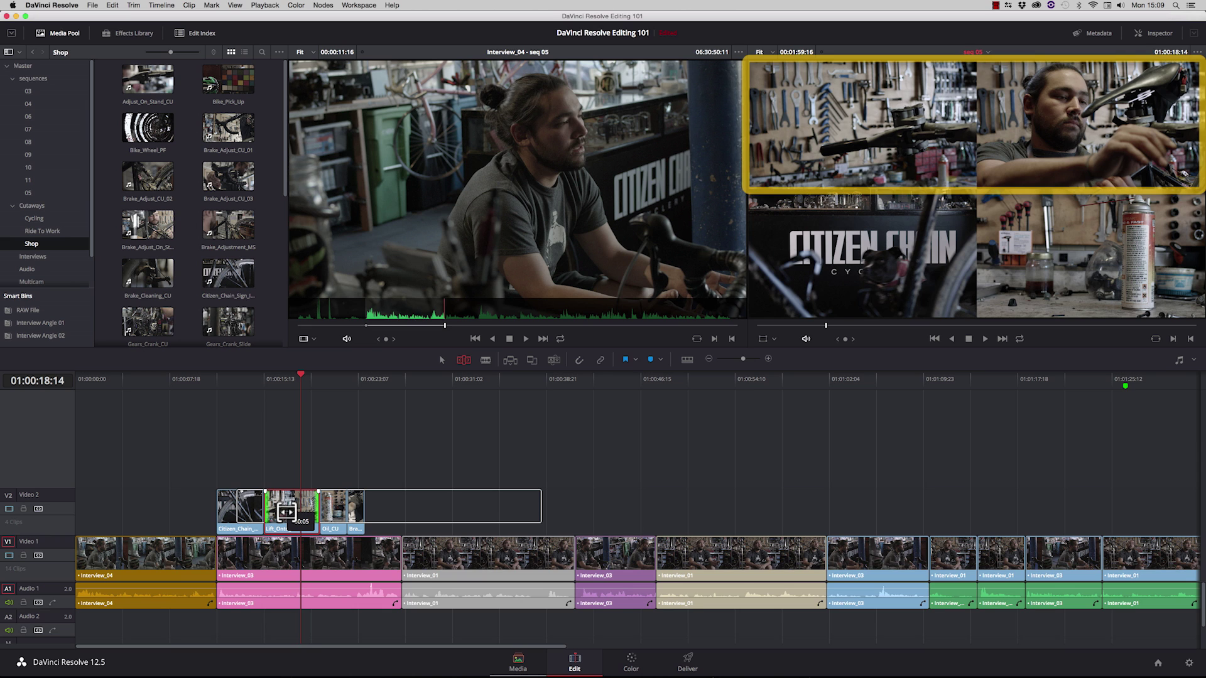
drag(286, 512, 286, 511)
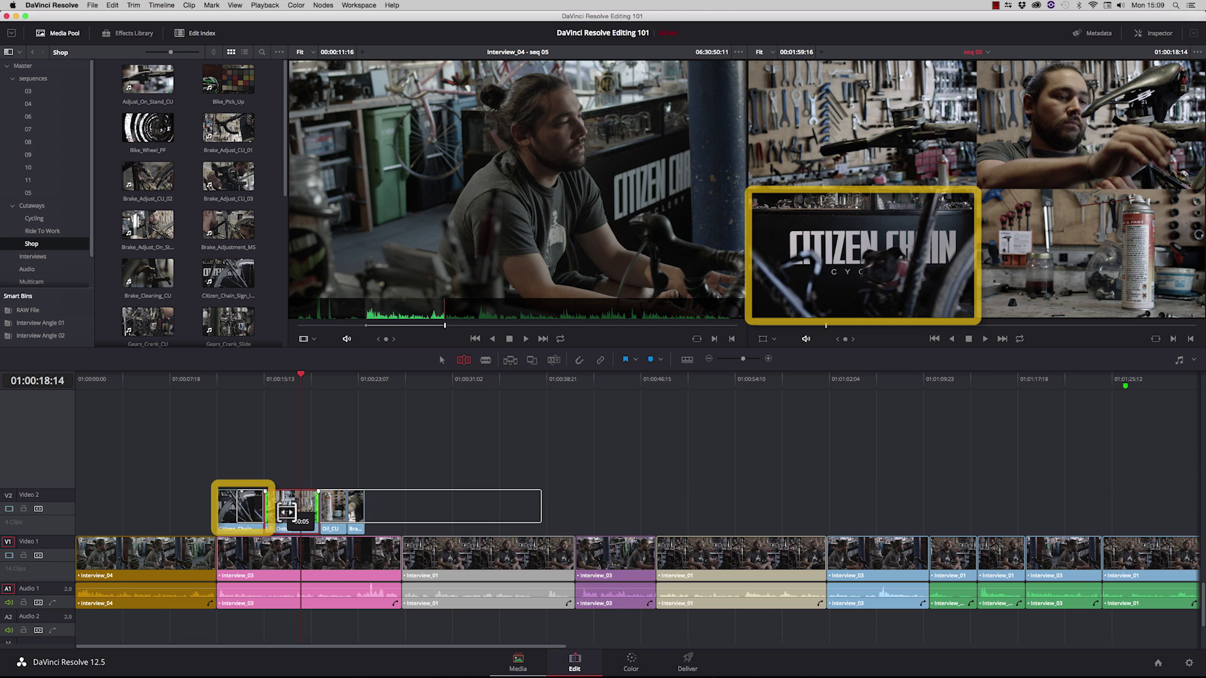
drag(286, 512, 264, 515)
Step: Review the slipped cutaway, then slide Lift_Onto_Stand between Citizen_Chain and Oil_CU
click(246, 378)
key(space)
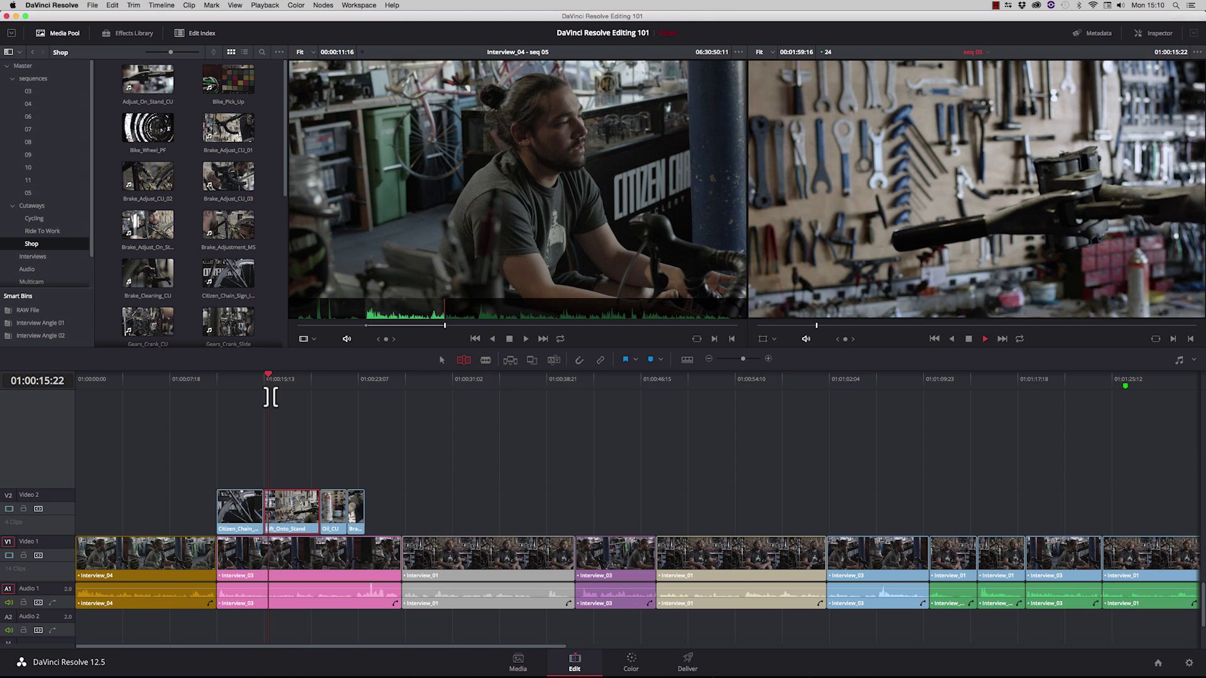
key(space)
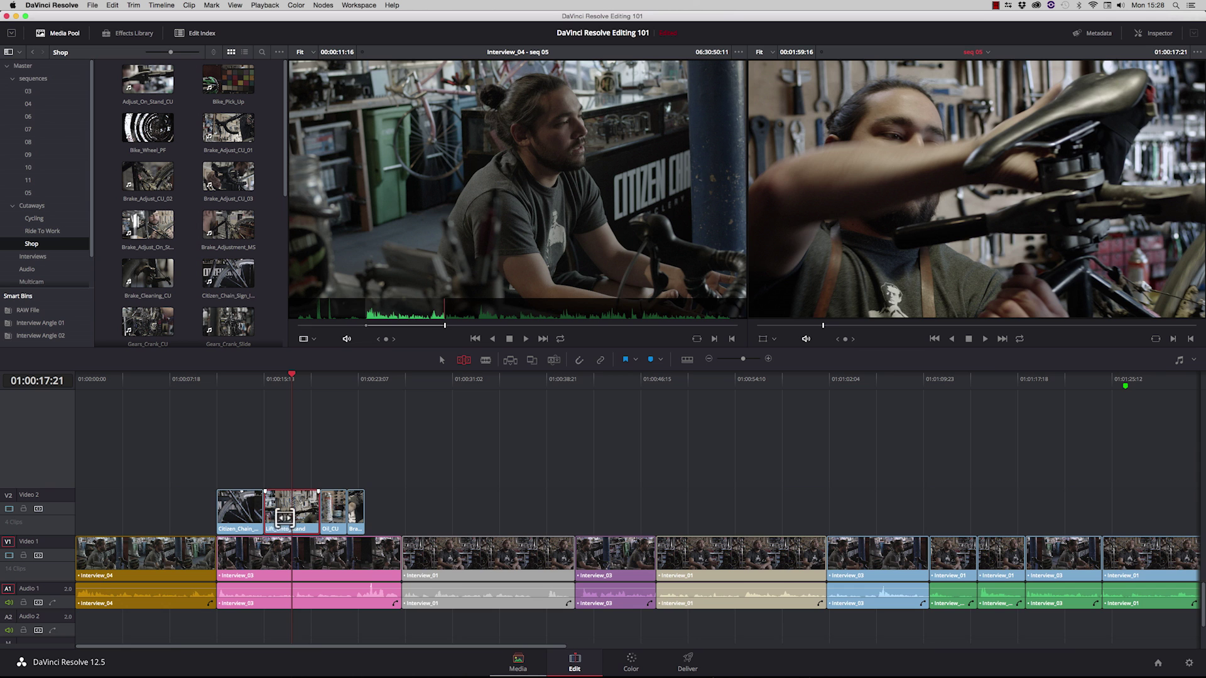
mouse_move(285, 523)
mouse_down()
mouse_move(266, 523)
mouse_move(280, 525)
mouse_up()
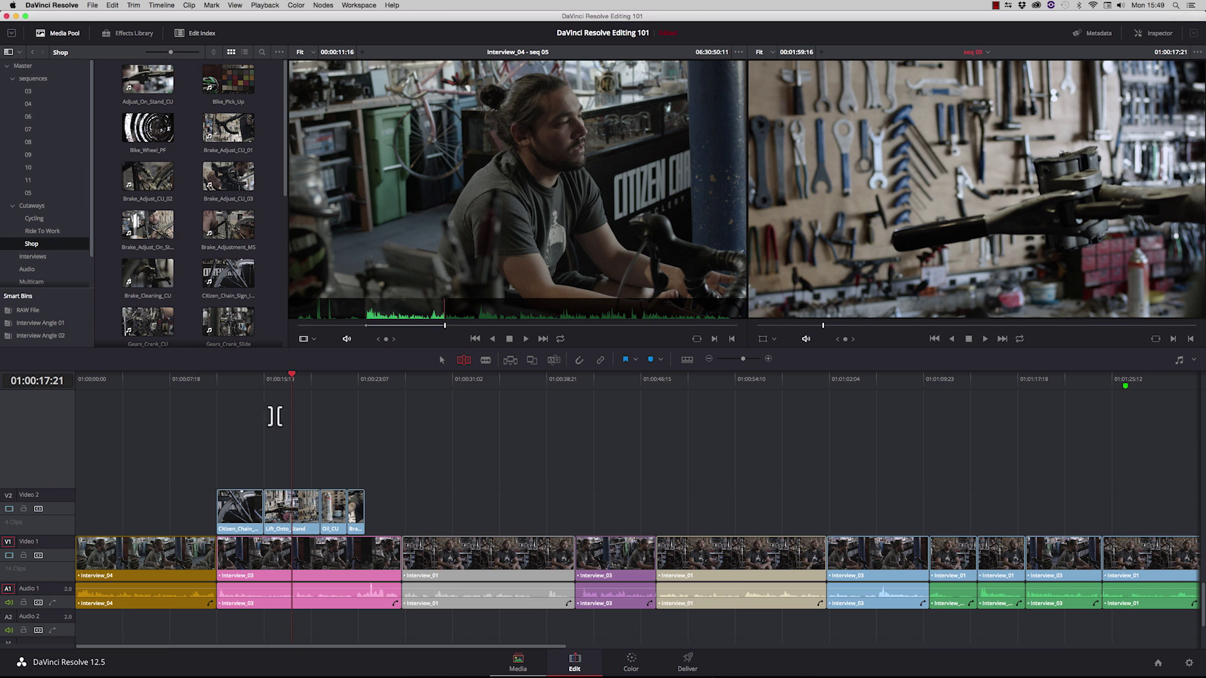
Step: Marquee-select Oil_CU and the following V2 clip, nudge them frame by frame, then shift one second later
drag(304, 435, 409, 511)
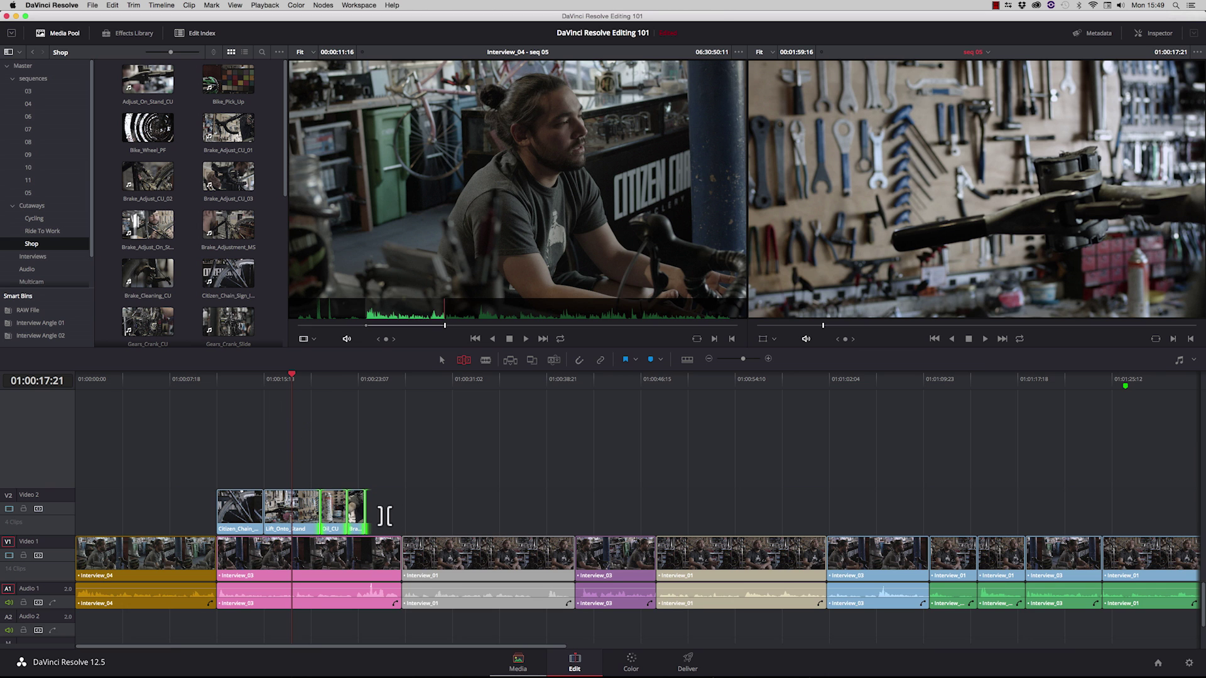
key(comma)
key(comma)
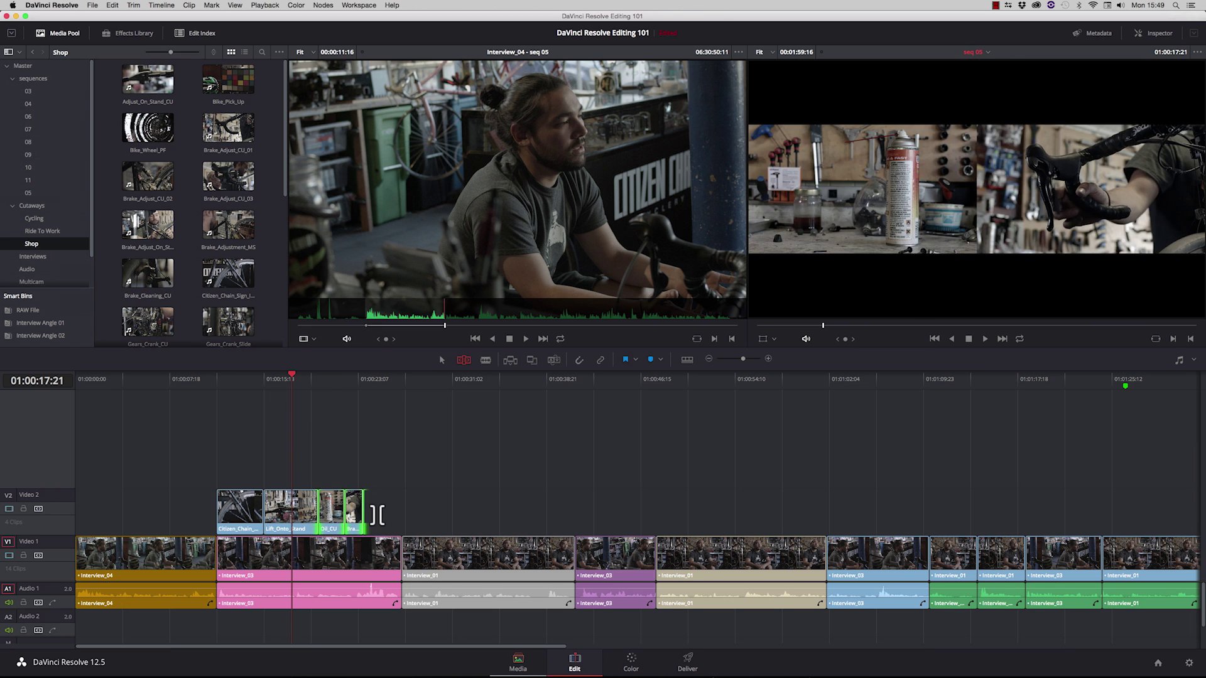
key(period)
key(period)
key(period)
key(period)
key(period)
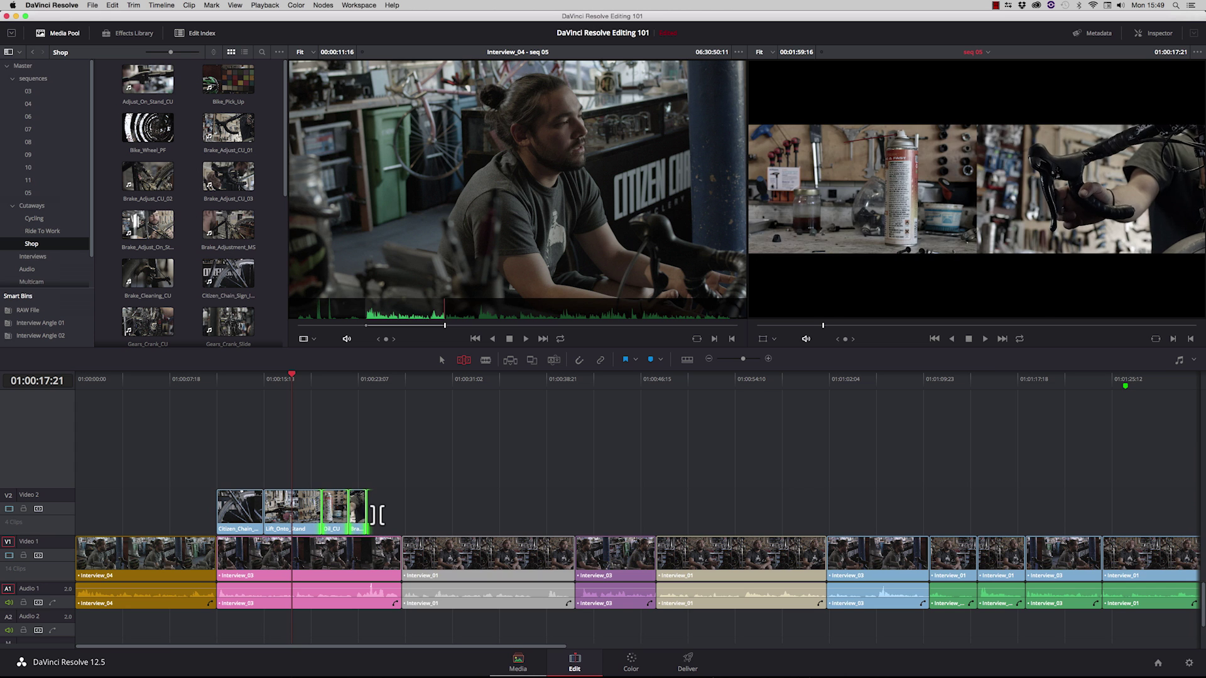
key(comma)
key(period)
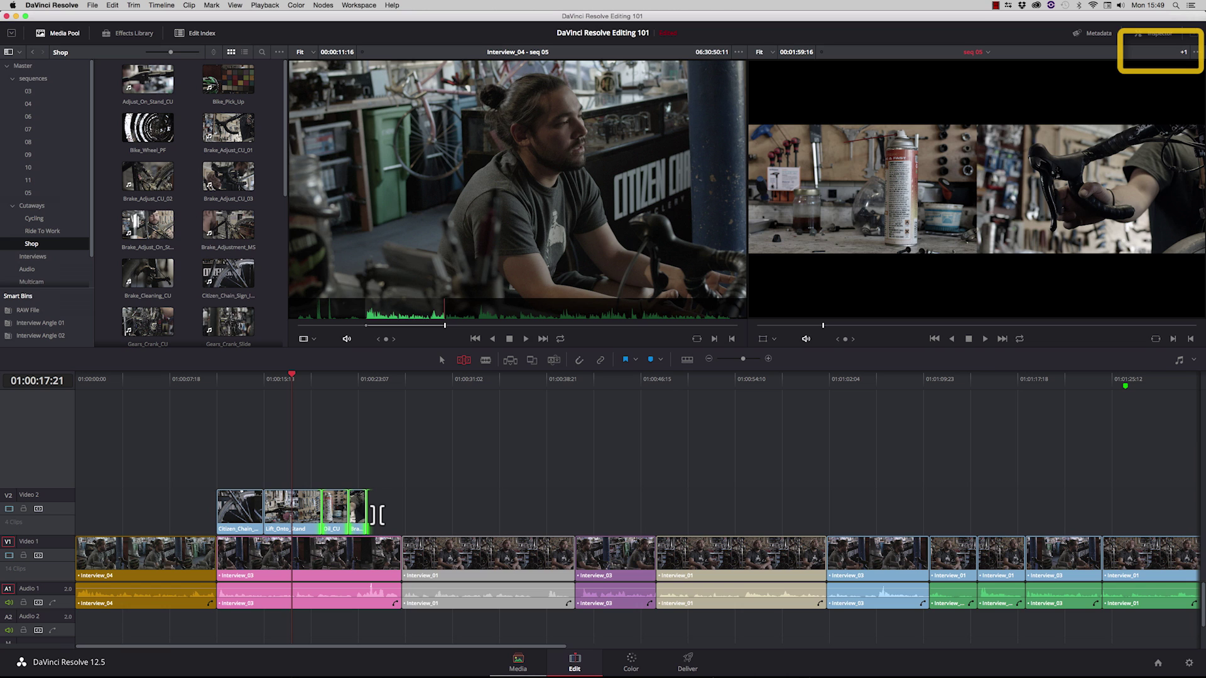
key(shift+period)
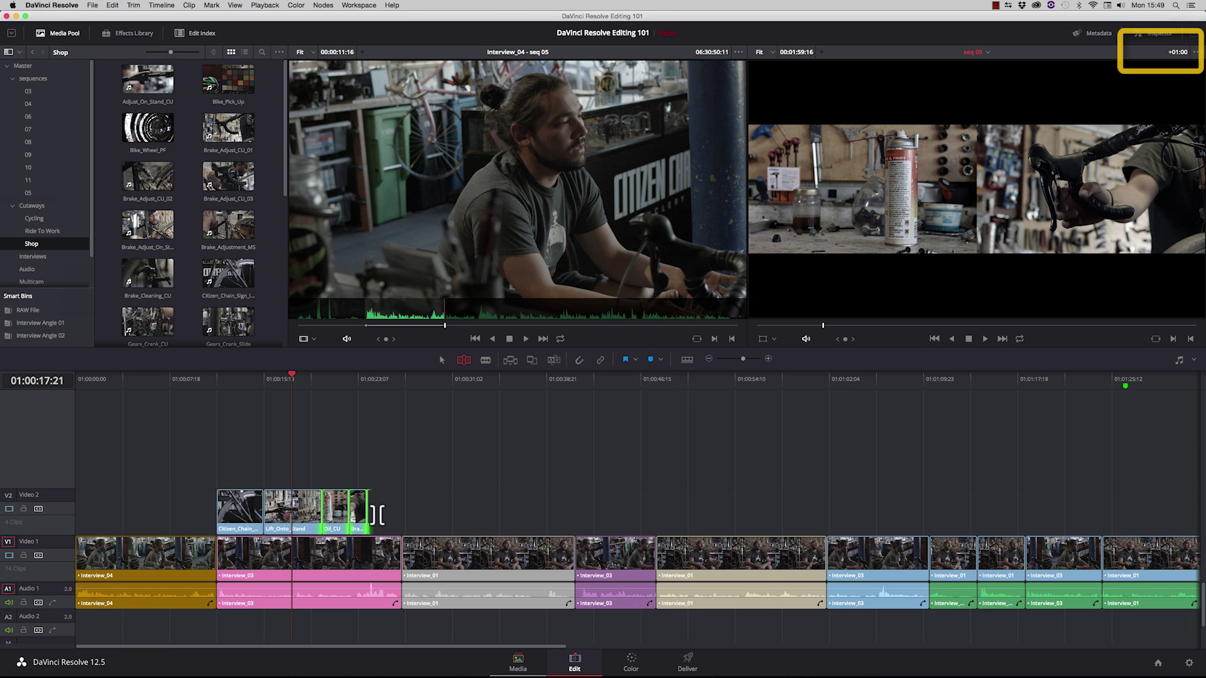